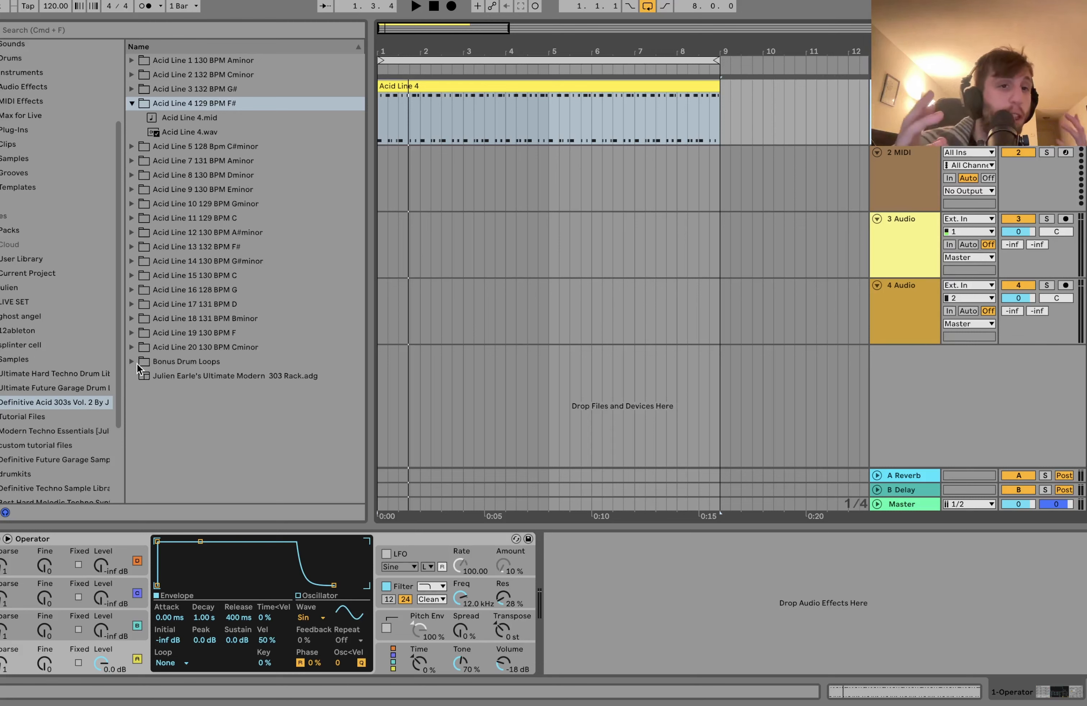
Step: Raise the master cue volume to 6.0 and replace the first track's clip with Acid Line 3.mid at bar 1
left_click(128, 88)
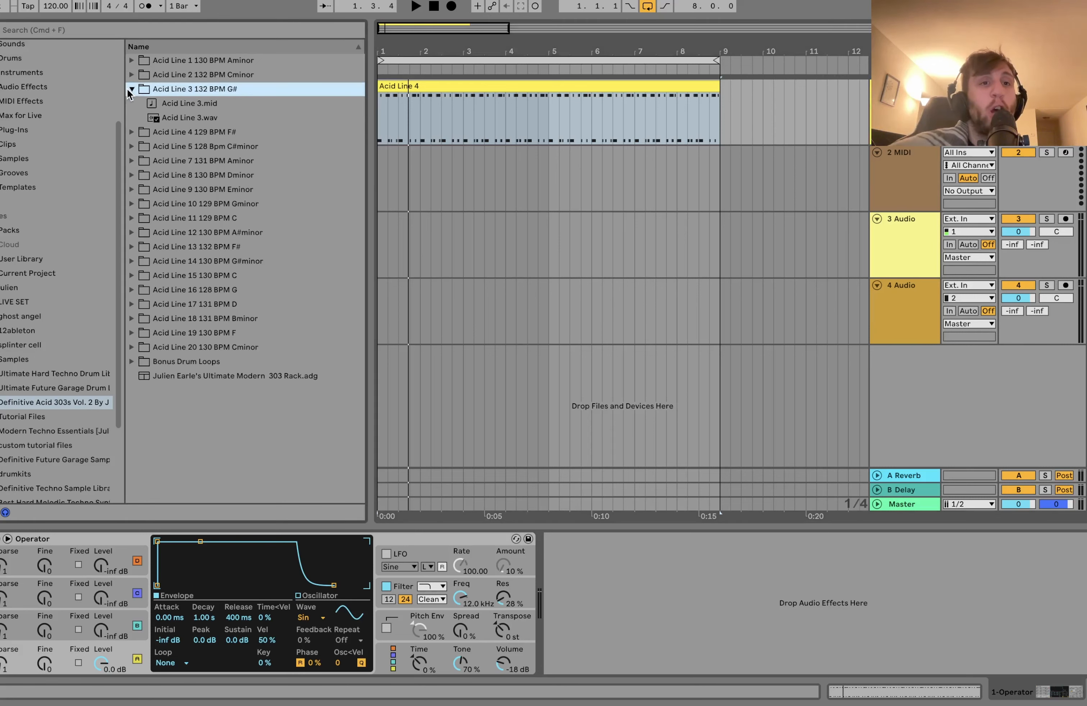
left_click(202, 117)
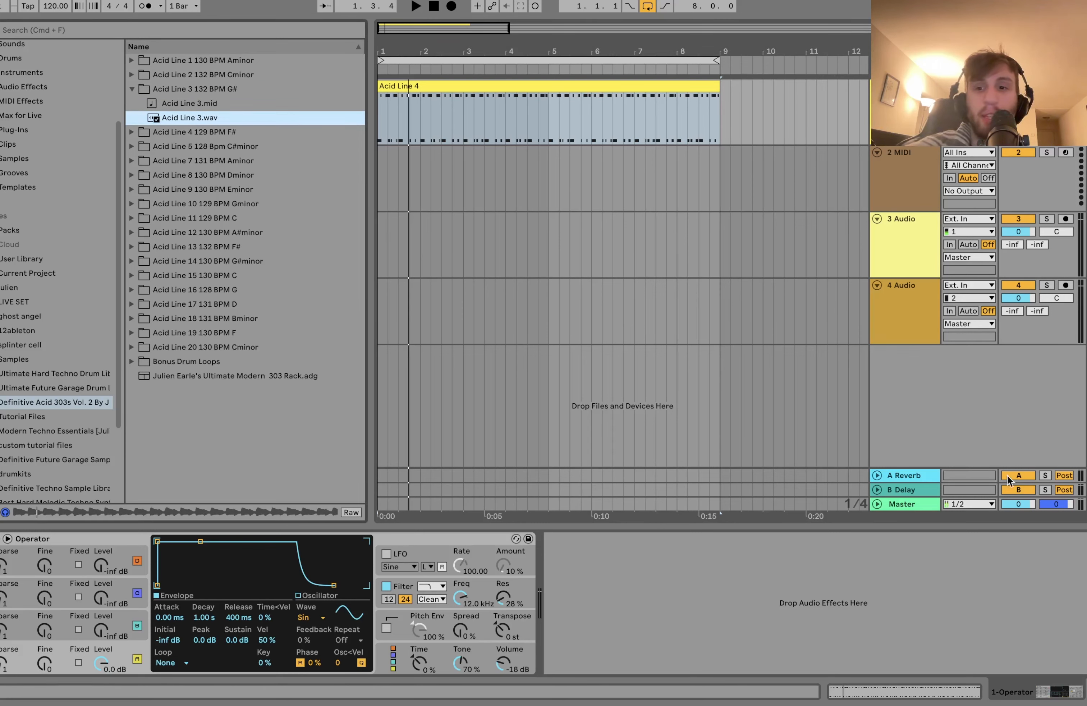
left_click_drag(1059, 503, 1060, 473)
left_click_drag(170, 103, 379, 112)
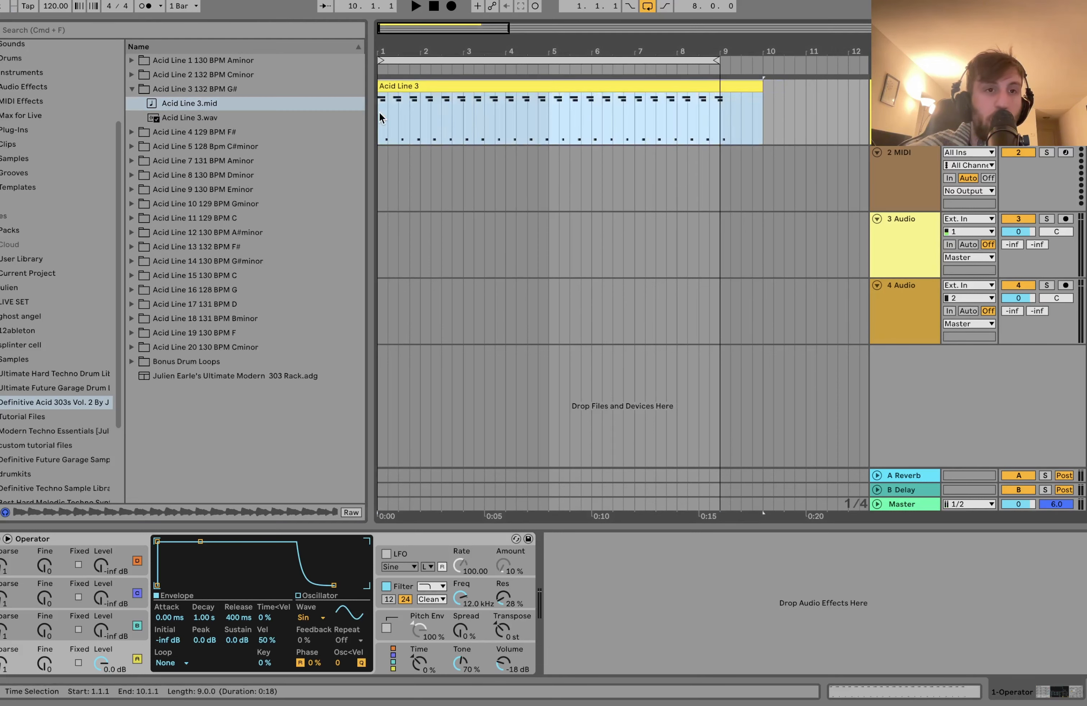
Step: Audition Acid Line 2.wav and try the Ultimate Modern 303 Rack on the second MIDI track with Length 53 and Filter Squelch 429 Hz
left_click(217, 75)
left_click(196, 104)
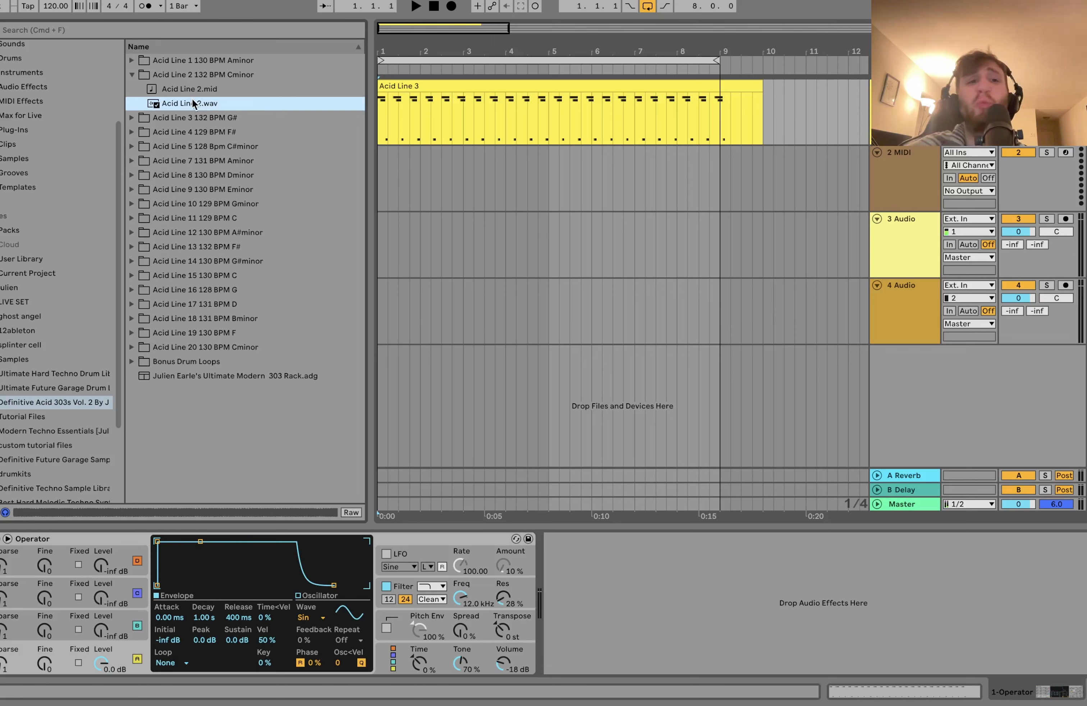
left_click_drag(239, 374, 771, 190)
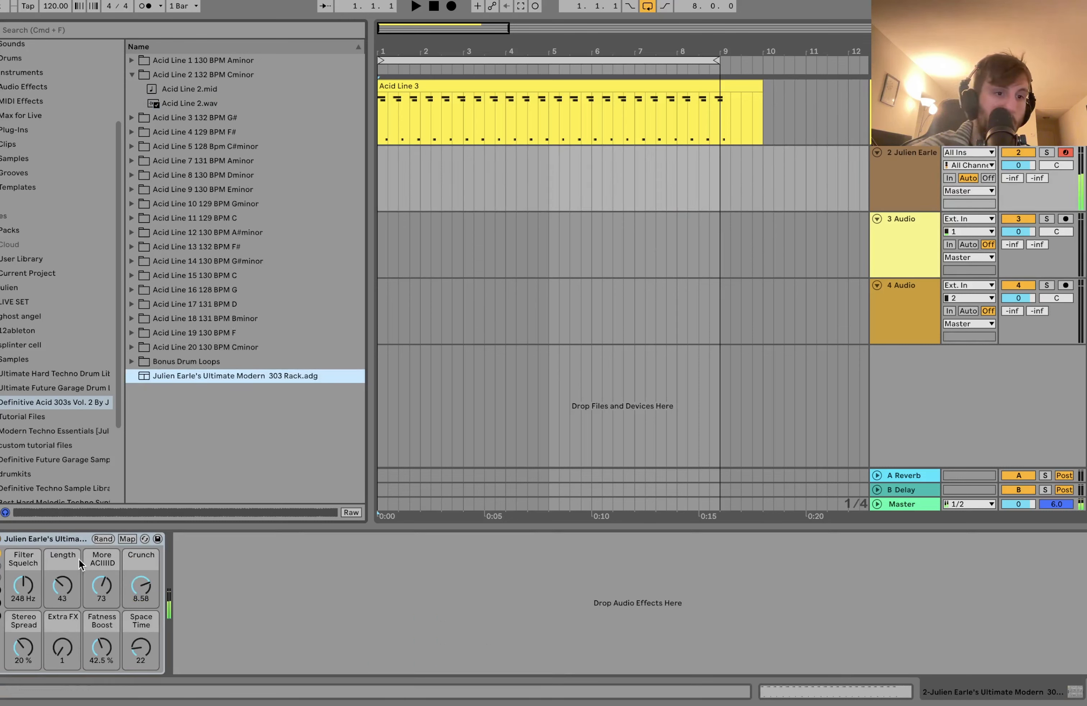
left_click_drag(62, 586, 23, 550)
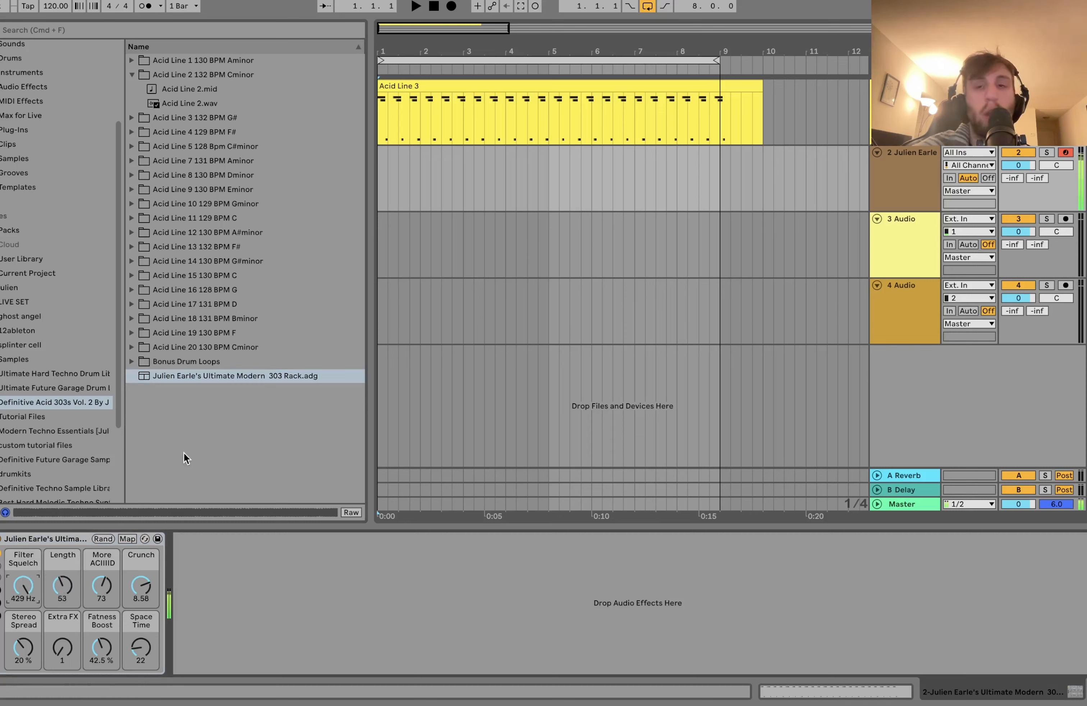
Step: Delete the second MIDI track and remove the part of the Acid Line 3 clip that extends past bar 9
left_click(910, 190)
key("Delete")
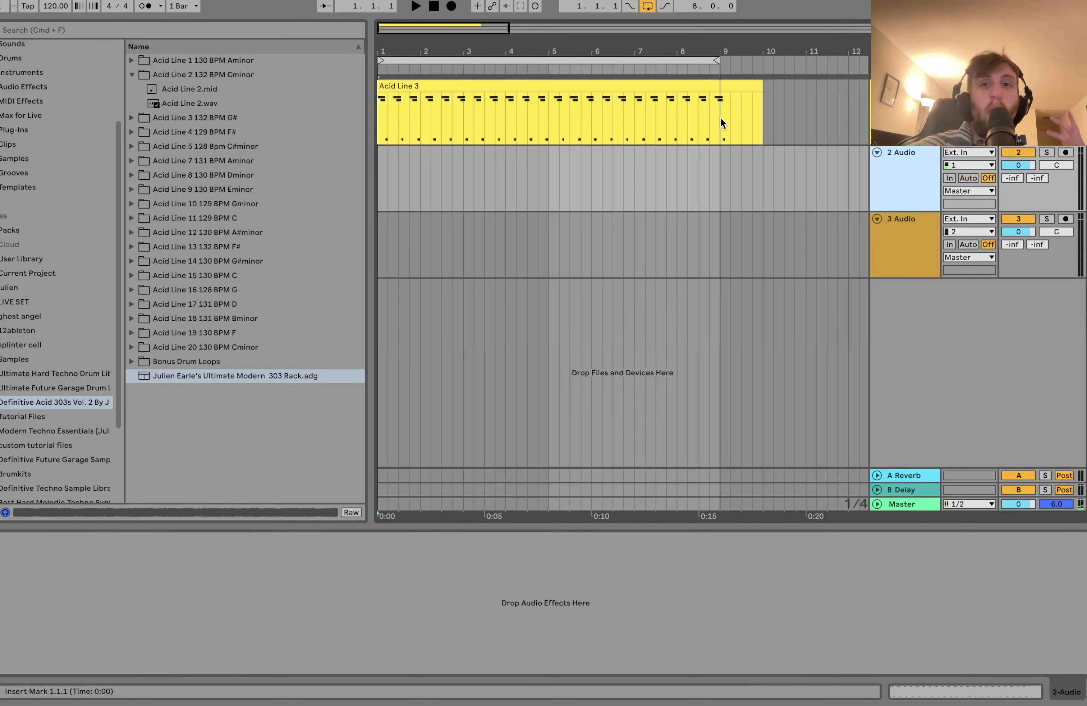
left_click_drag(720, 117, 770, 115)
key("Delete")
Step: Set the waveform of Operator's oscillator A to Saw D and play the Acid Line 3 clip with it
left_click(560, 86)
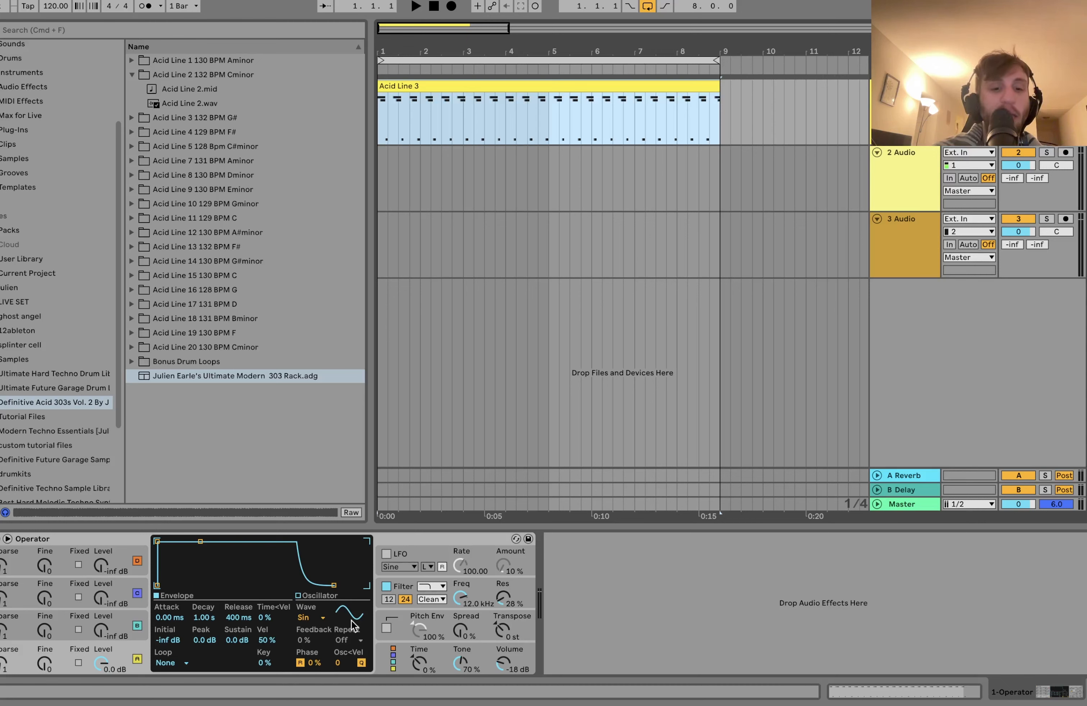
left_click(309, 594)
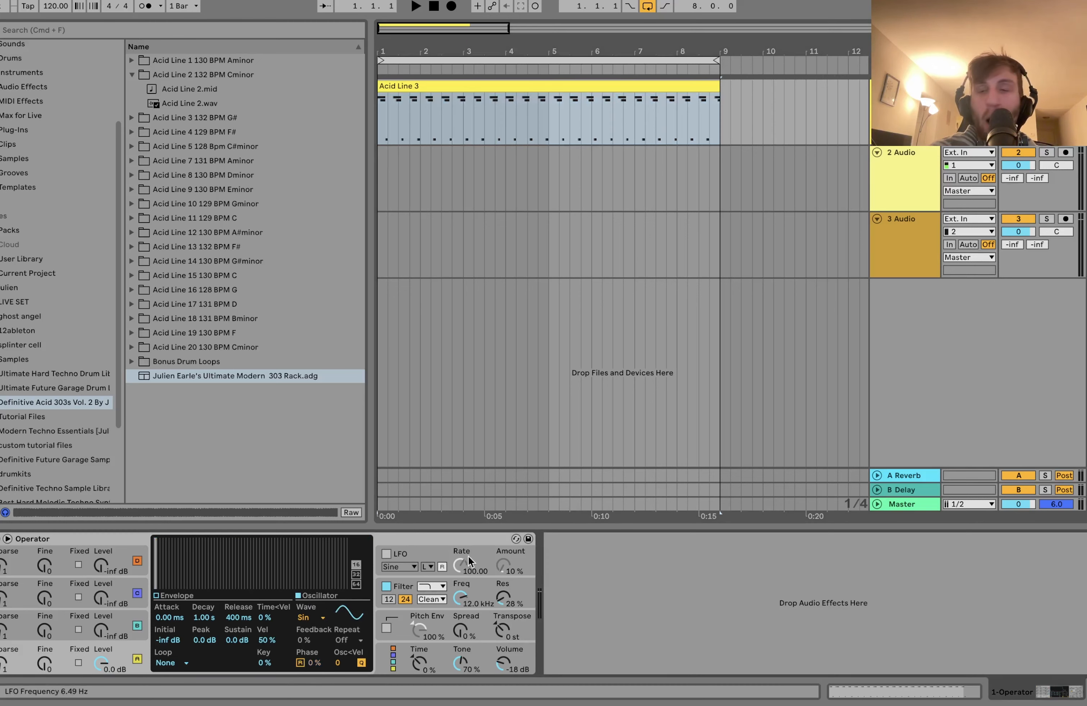
left_click(320, 618)
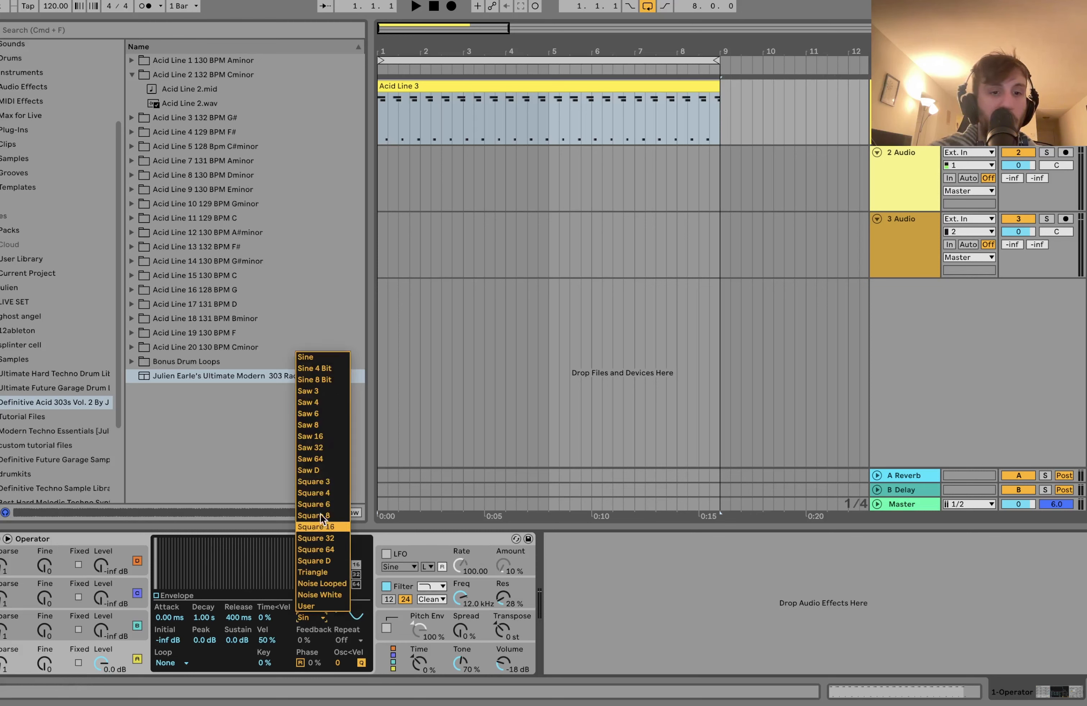
left_click(316, 471)
key("space")
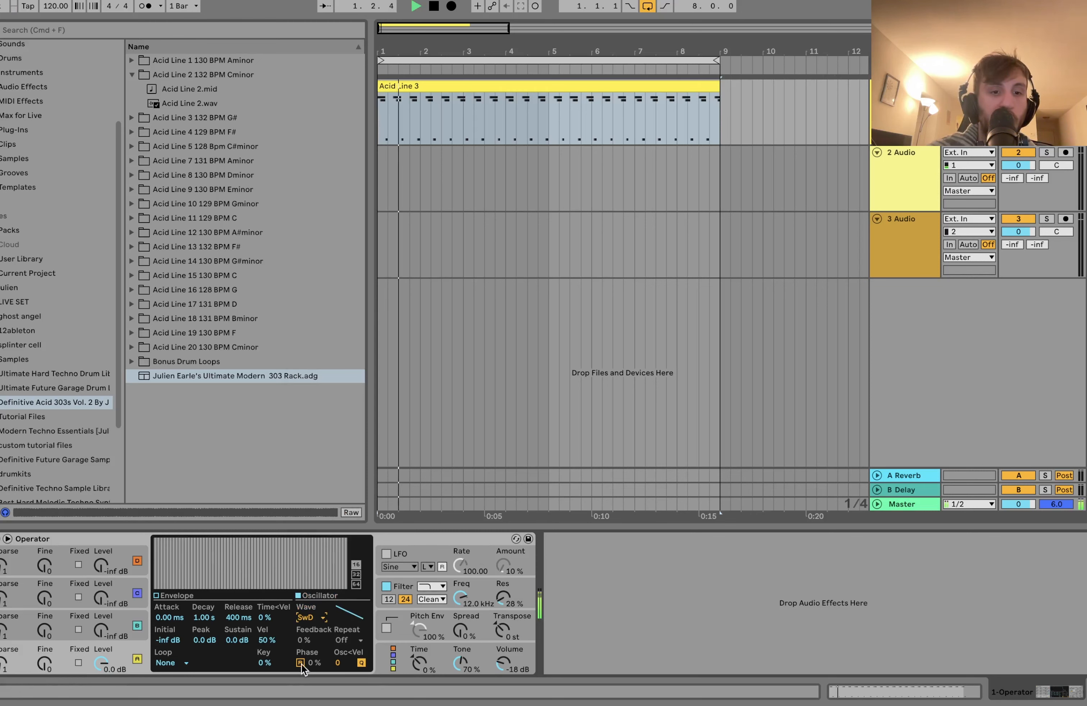
key("space")
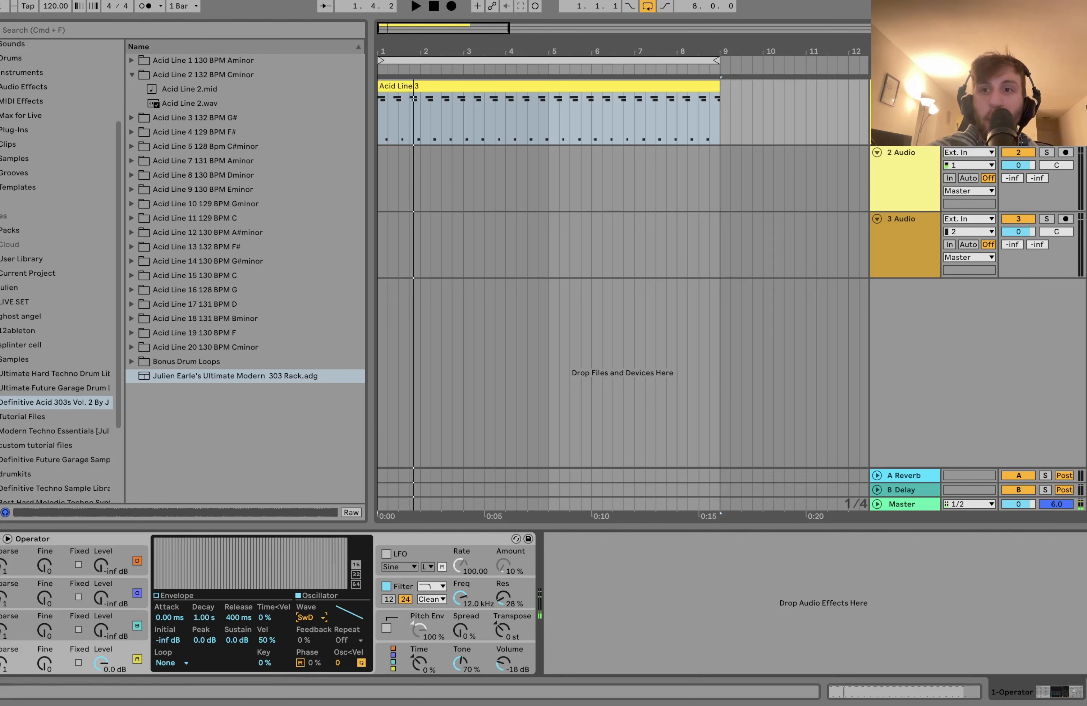
Step: Try shifting the phase of Operator's oscillator A to 47%
key("z")
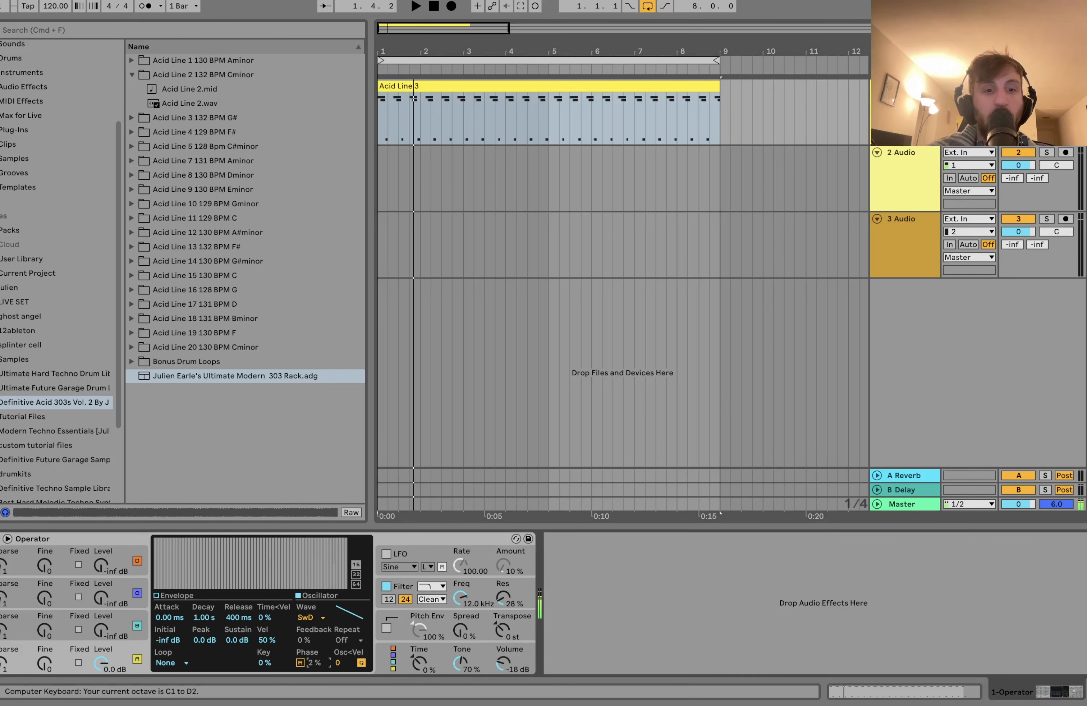
left_click_drag(315, 666, 316, 666)
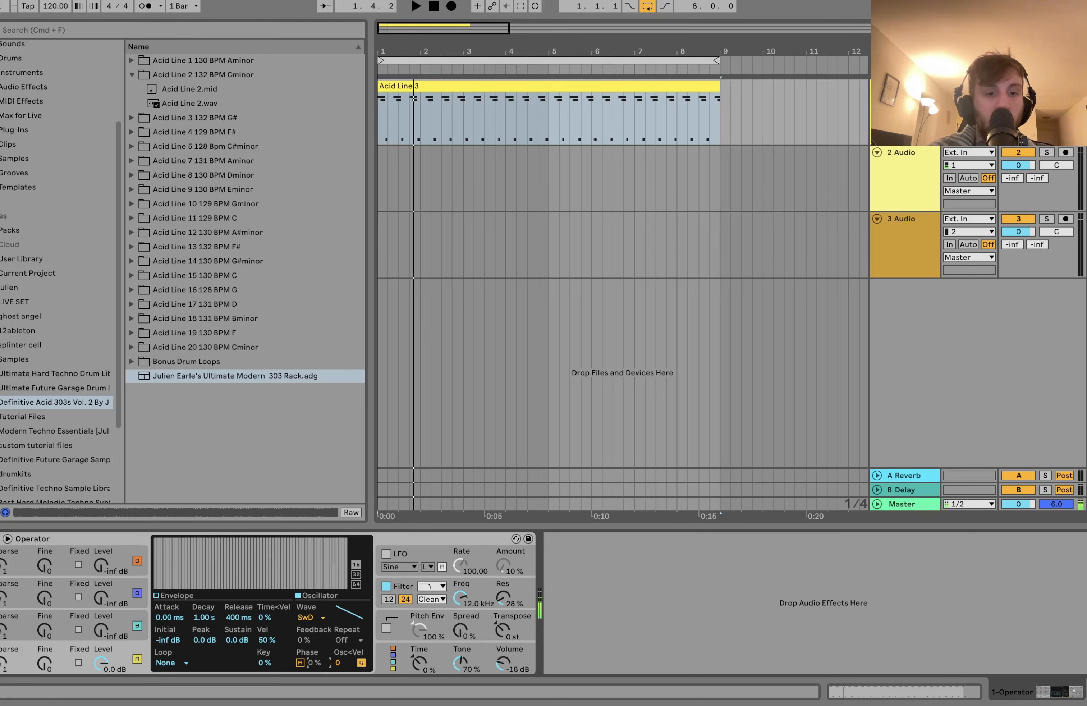
left_click(300, 662)
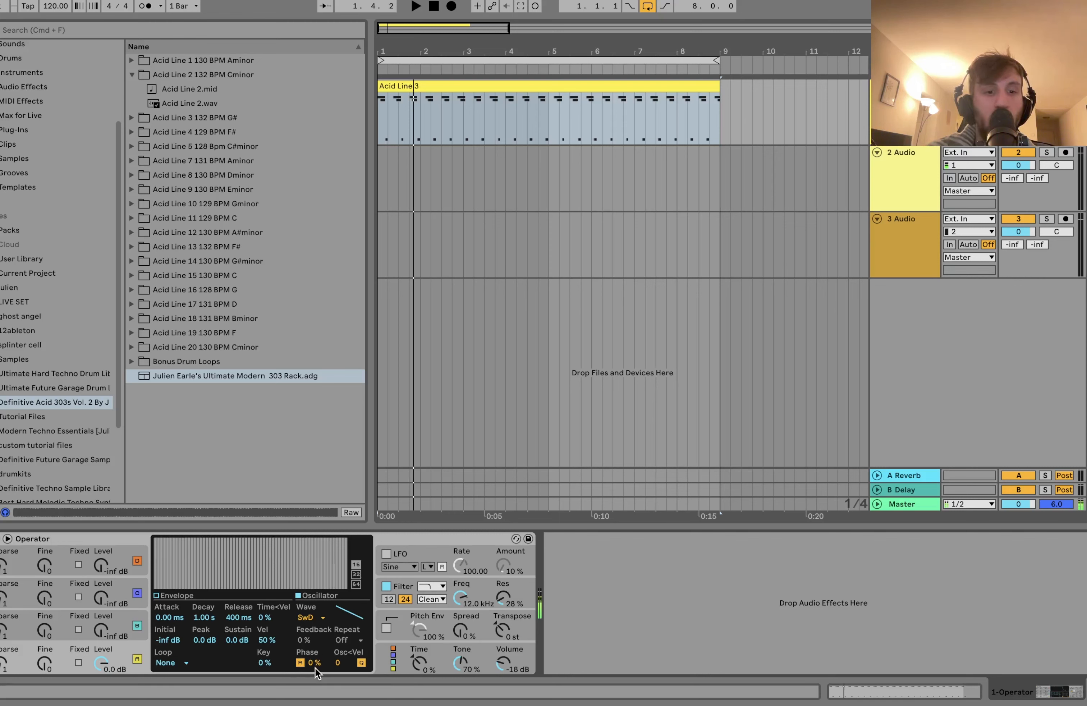
left_click_drag(317, 667, 317, 646)
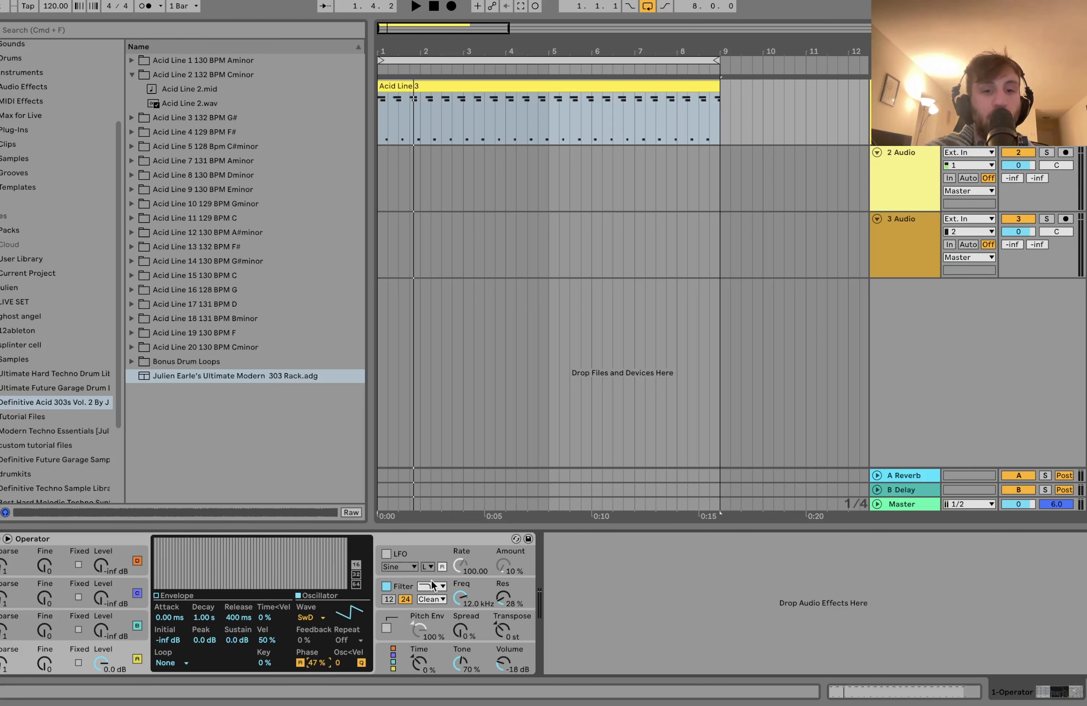
Step: Turn off Operator's filter and reset oscillator A's phase to 0%
left_click(386, 588)
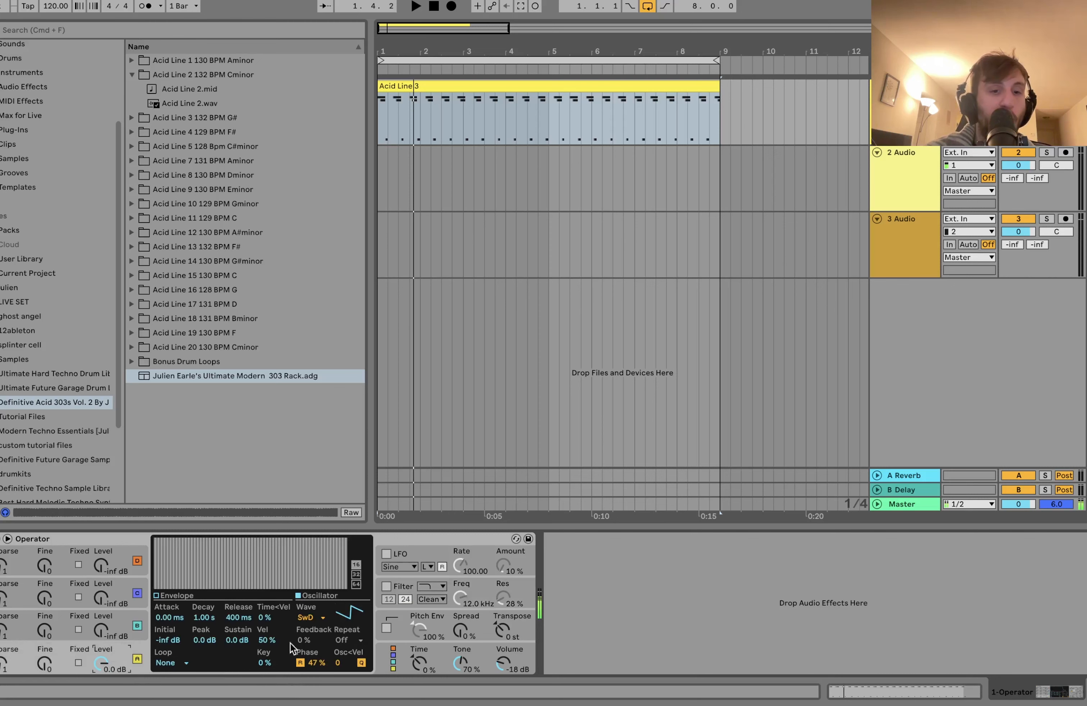
left_click(316, 663)
key("Delete")
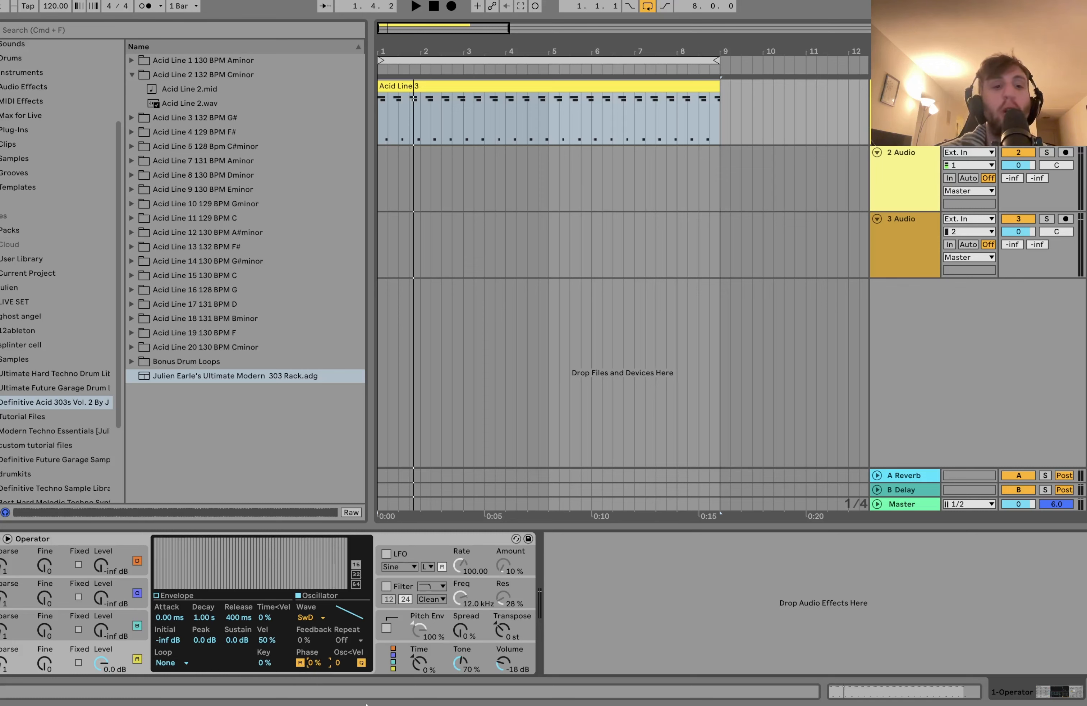
Step: List the instruments in the browser and limit Operator to 1 voice in its global settings
left_click(9, 75)
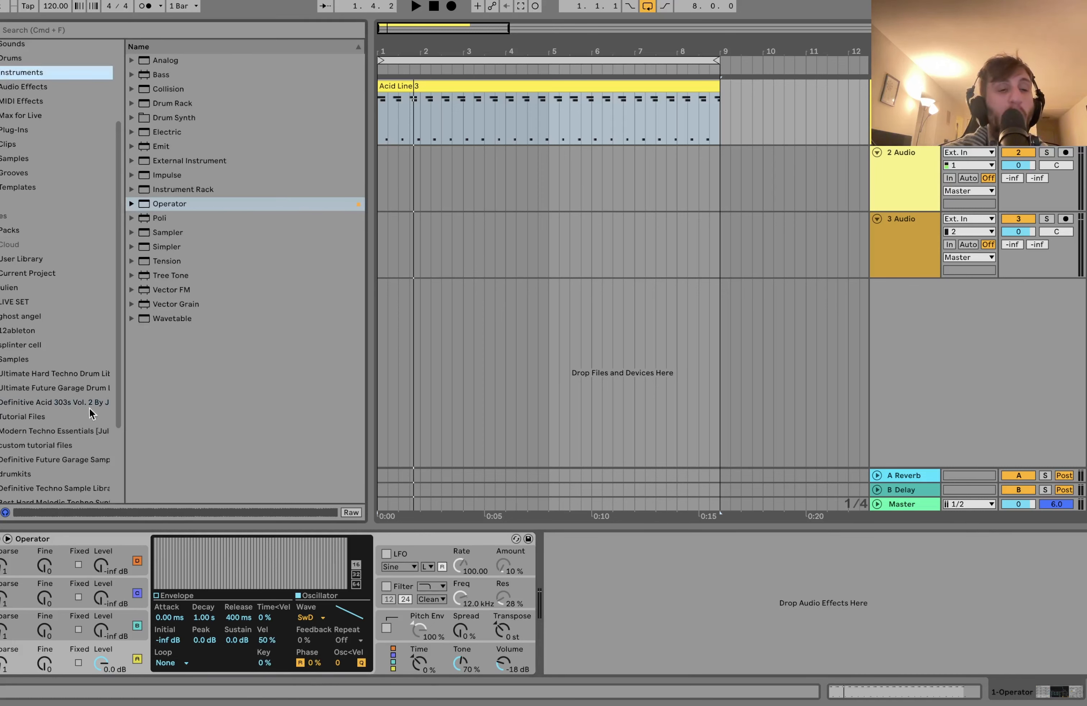
left_click(68, 536)
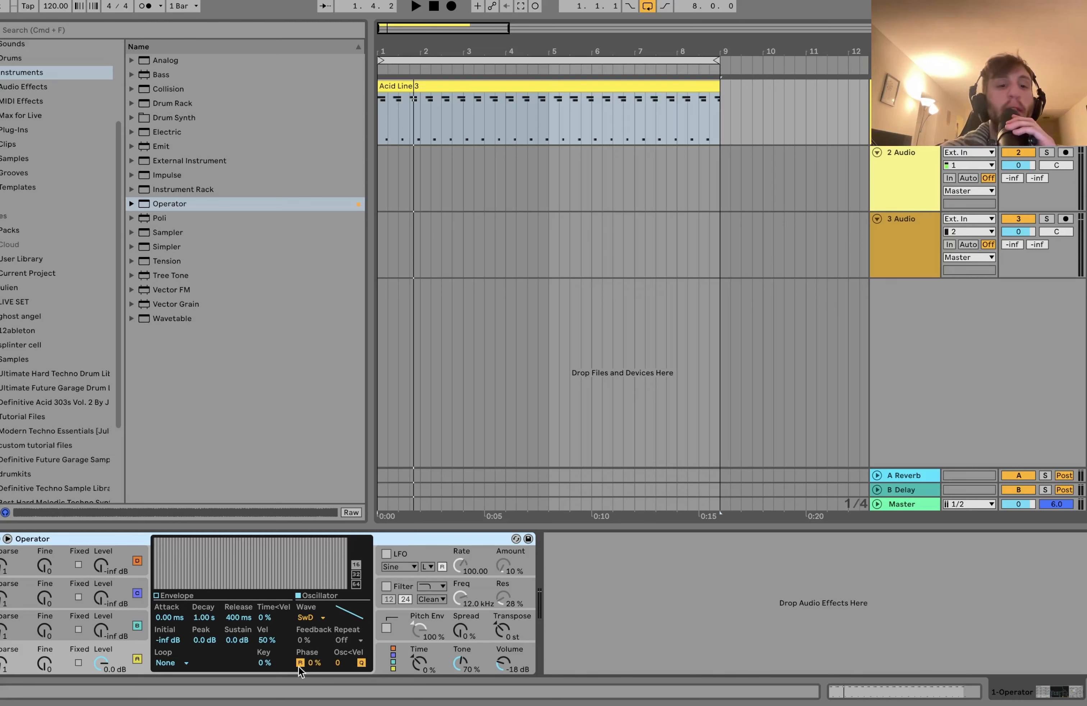
left_click(400, 627)
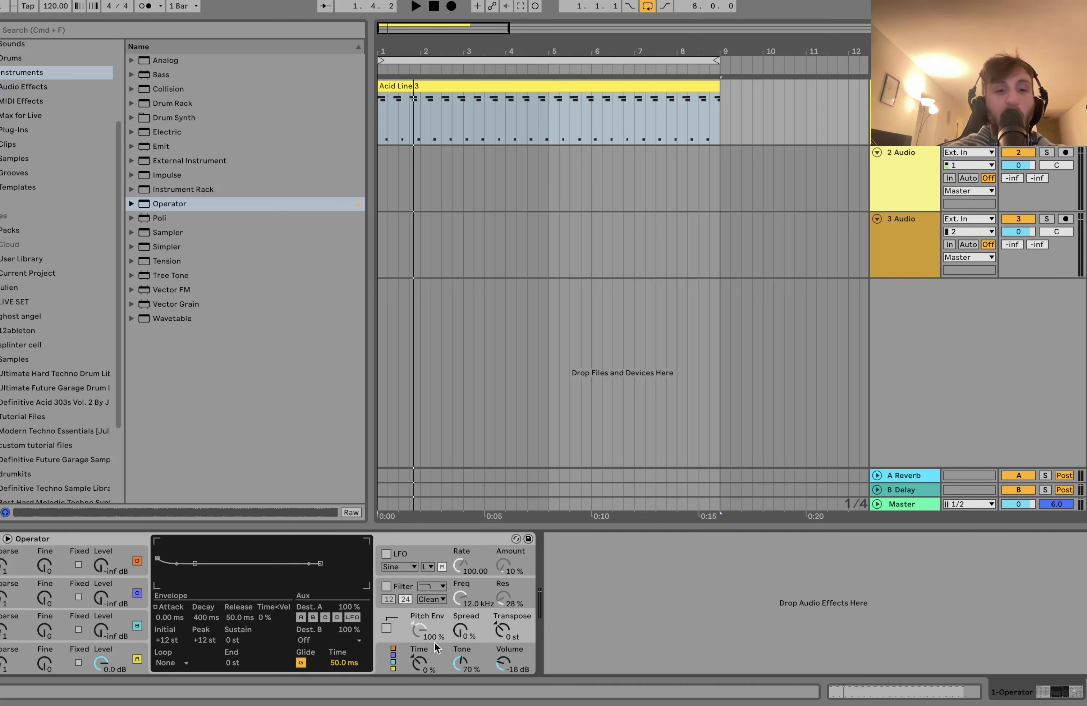
left_click(398, 654)
left_click(156, 663)
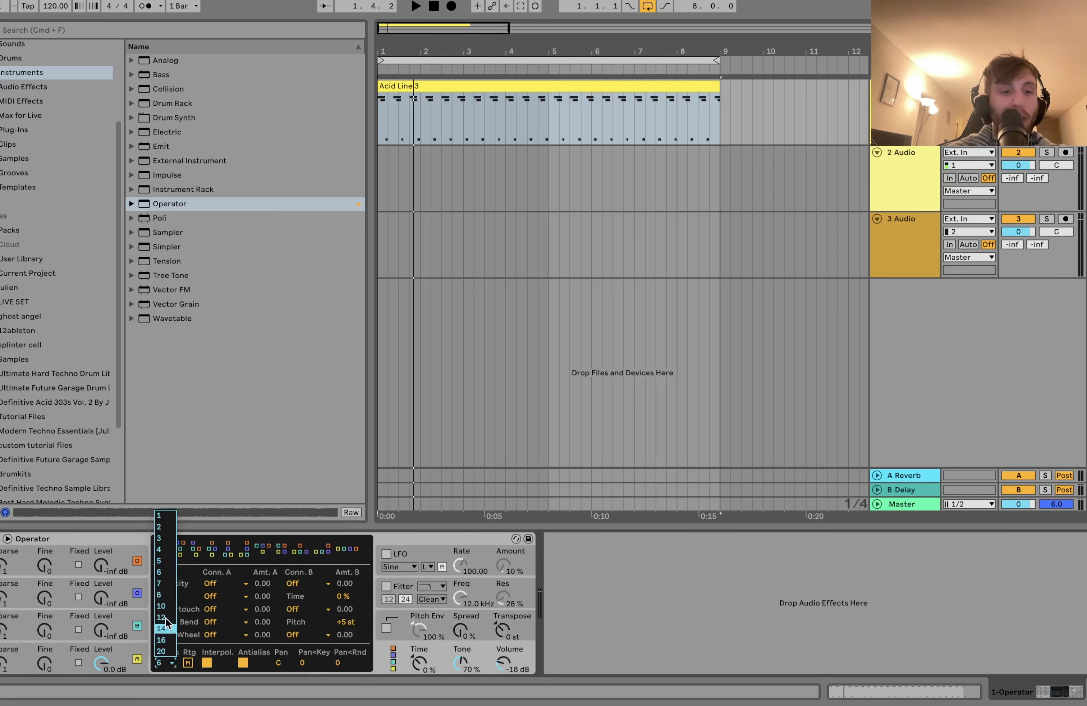
left_click(160, 516)
Step: Set Operator's glide time to 115 ms while the acid line plays
left_click(403, 616)
key("space")
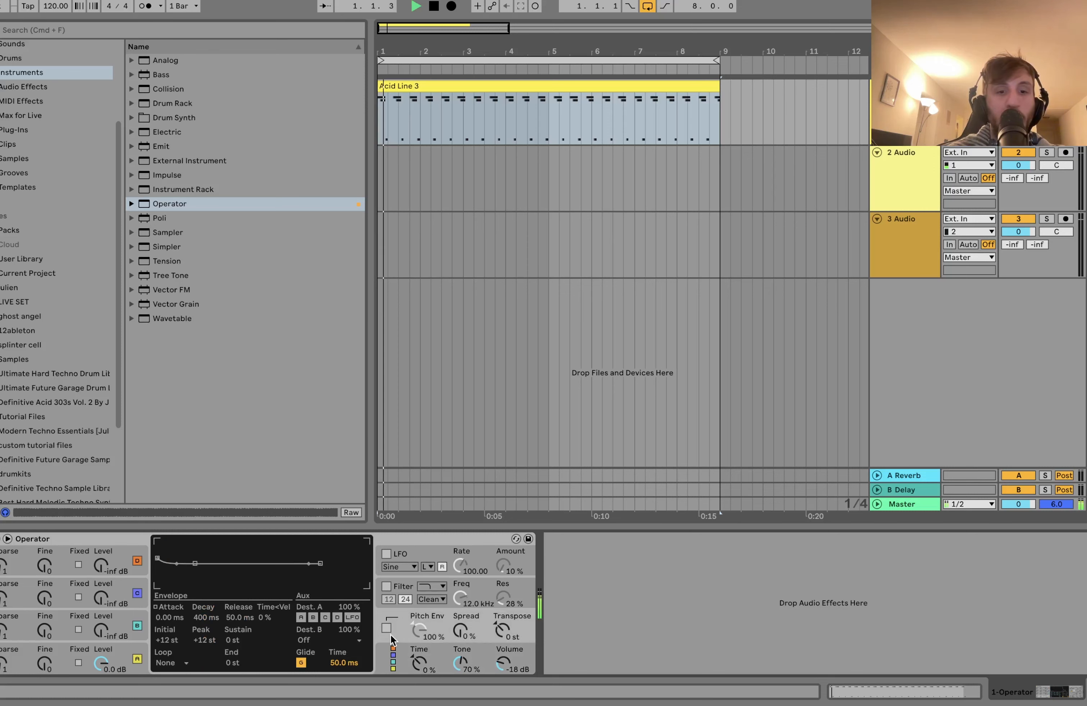
mouse_move(341, 662)
left_mouse_down()
mouse_move(342, 644)
mouse_move(341, 664)
left_mouse_up()
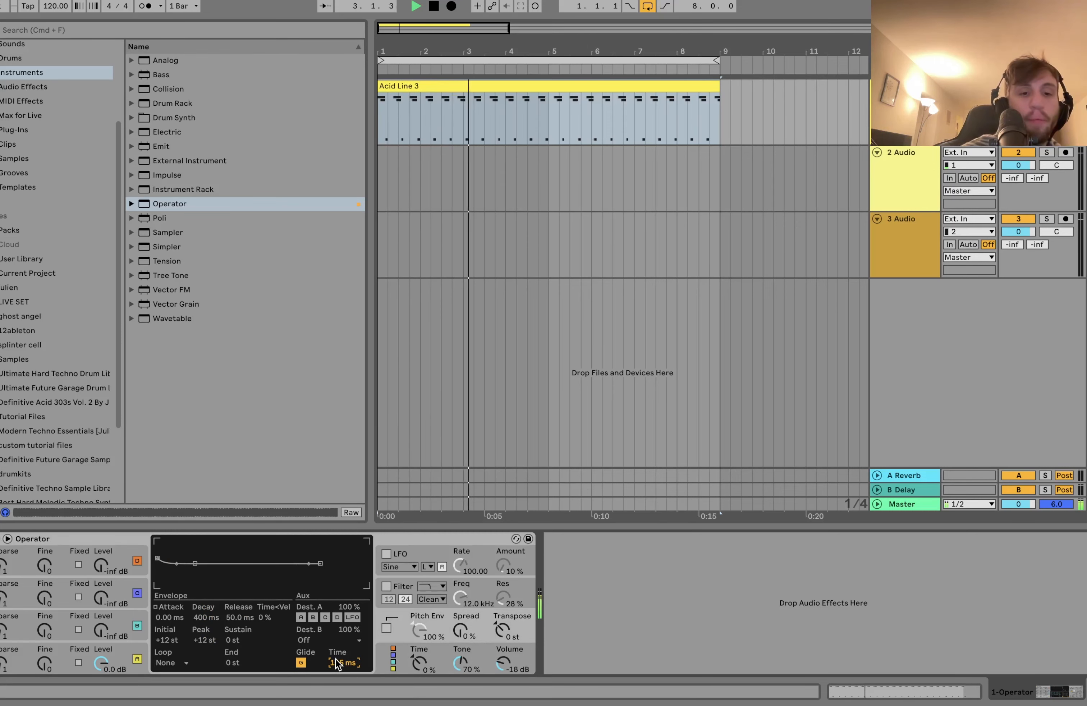
key("space")
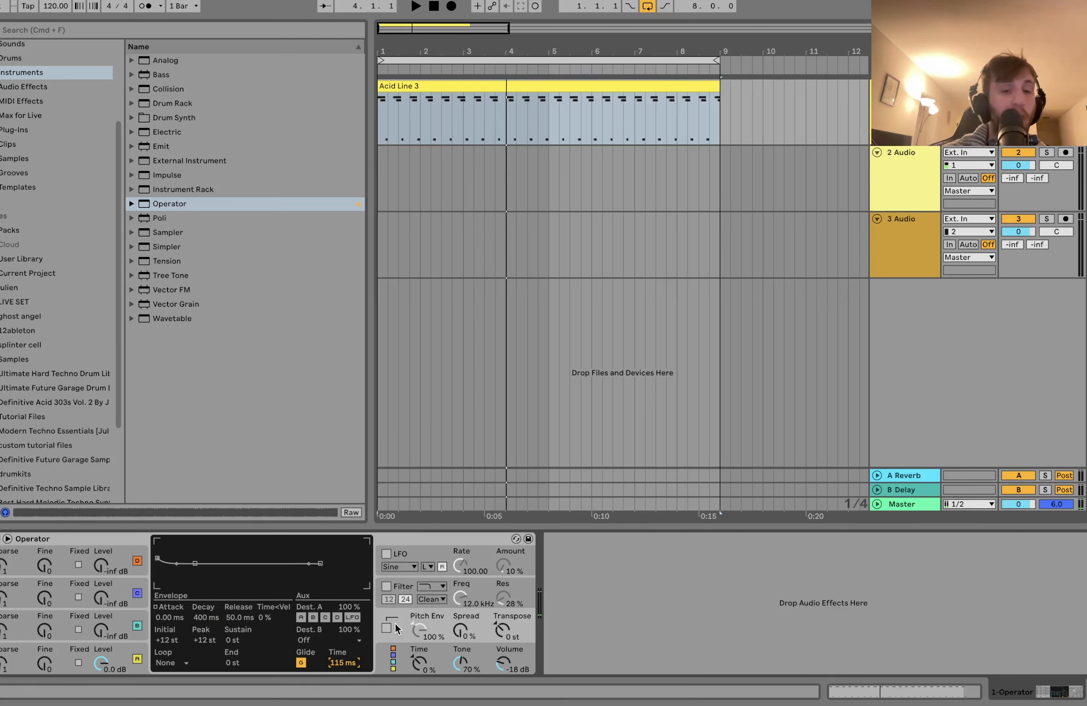
Step: Turn Operator's filter back on, display its frequency curve and change the filter type to band-pass
left_click(400, 583)
left_click(385, 586)
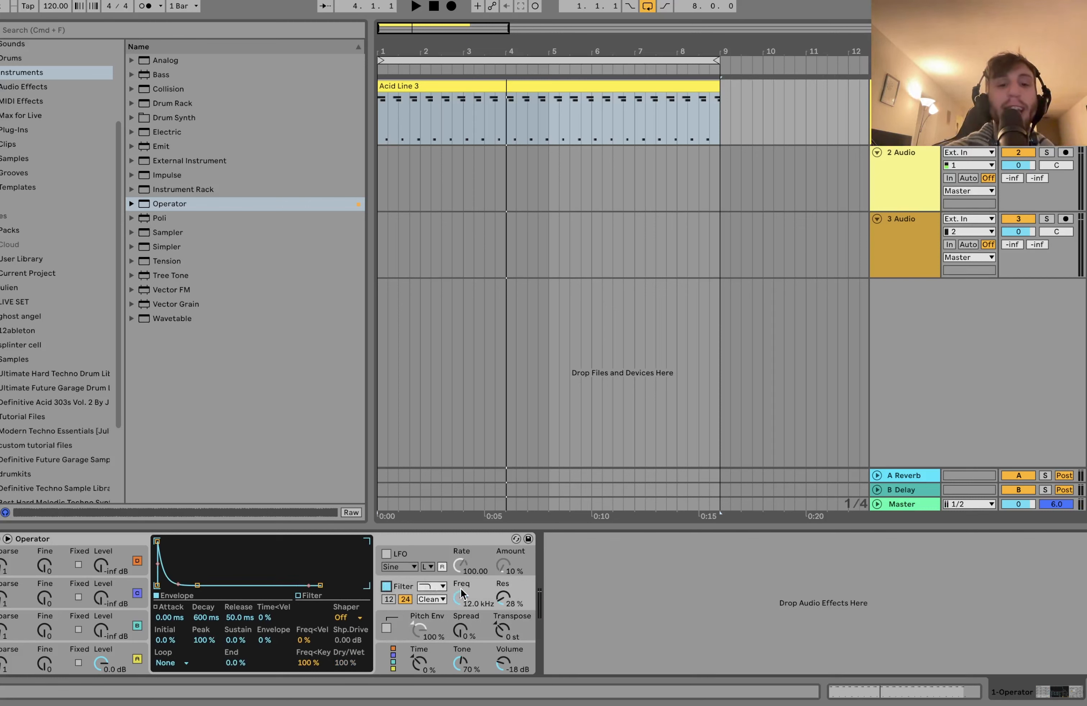
left_click(436, 587)
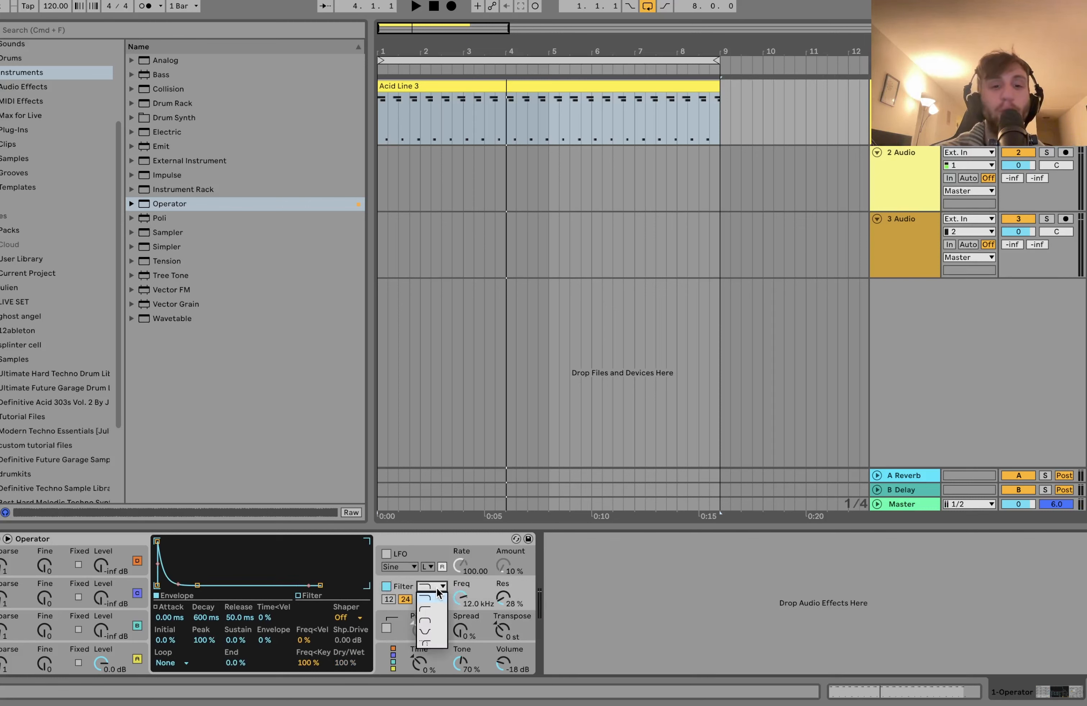
left_click(461, 598)
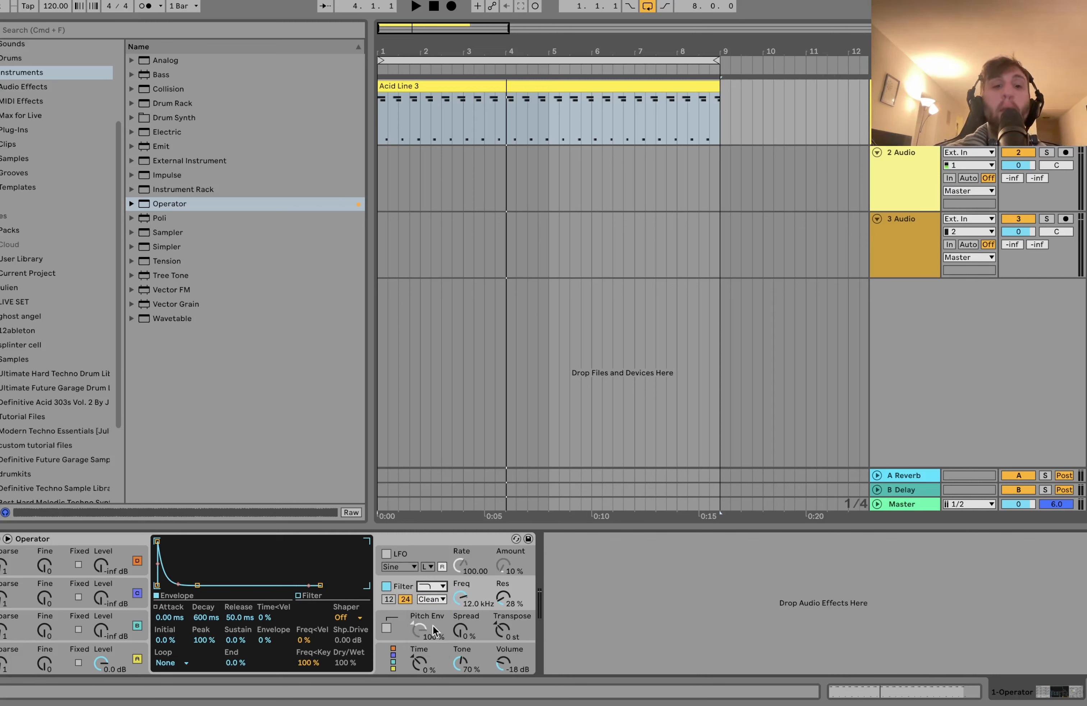
left_click(360, 617)
left_click(369, 616)
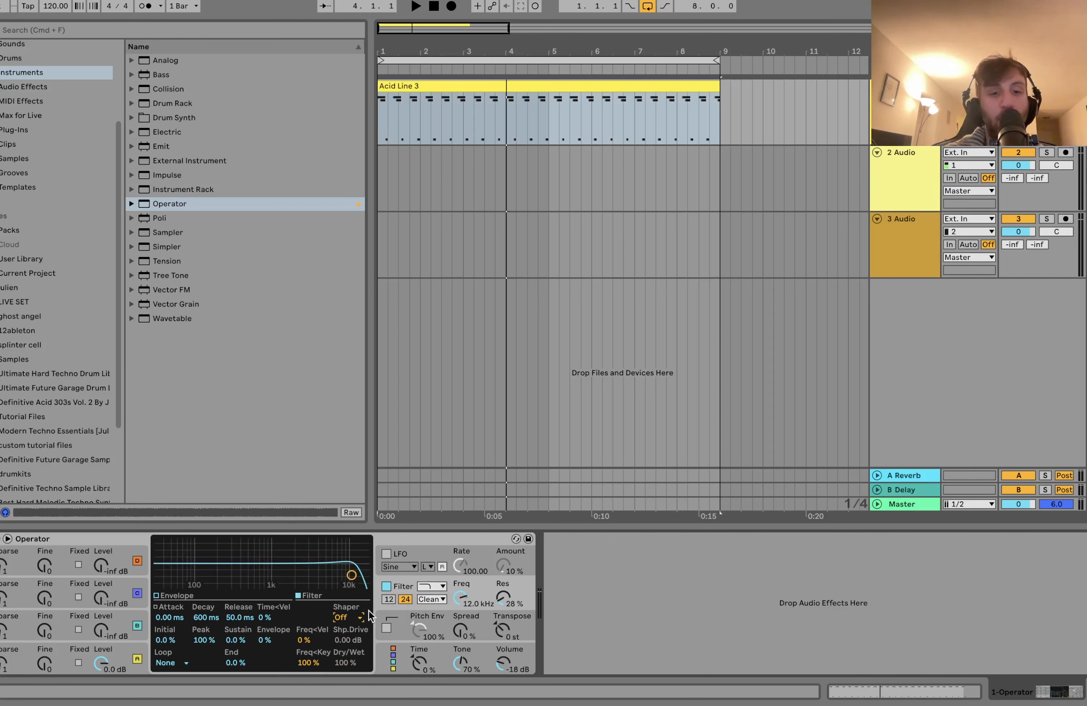
left_click(437, 586)
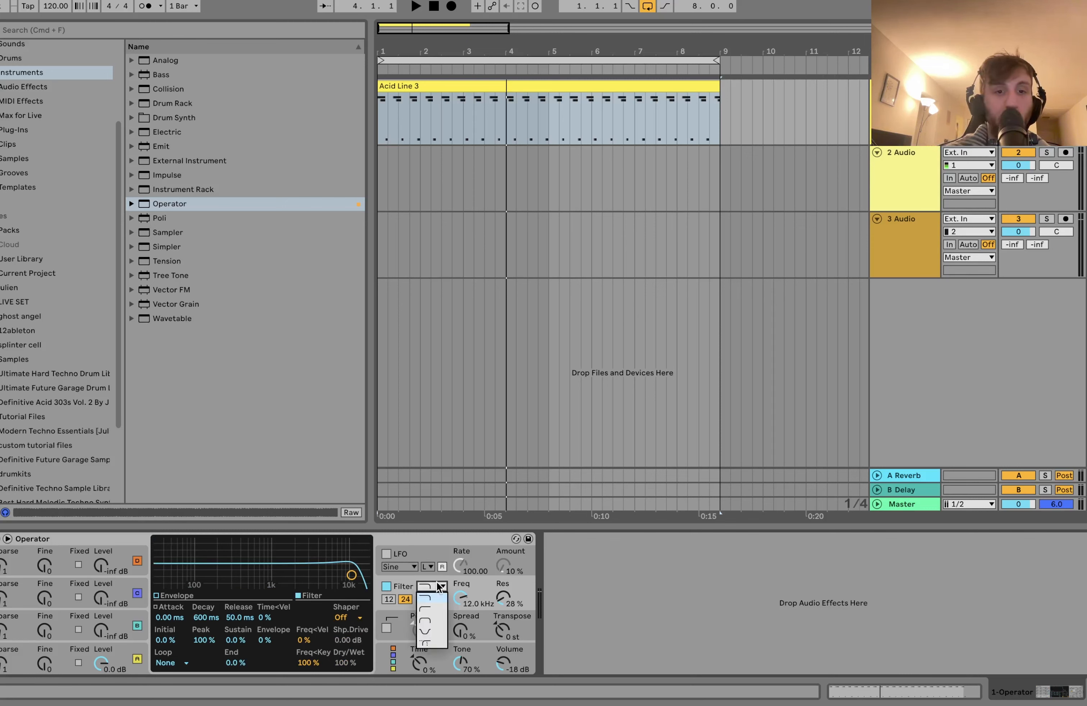
left_click(434, 623)
Step: Set Operator's filter to 51% resonance, a frequency of about 161 Hz and a 15% envelope amount during playback
left_click_drag(506, 604, 456, 646)
key("space")
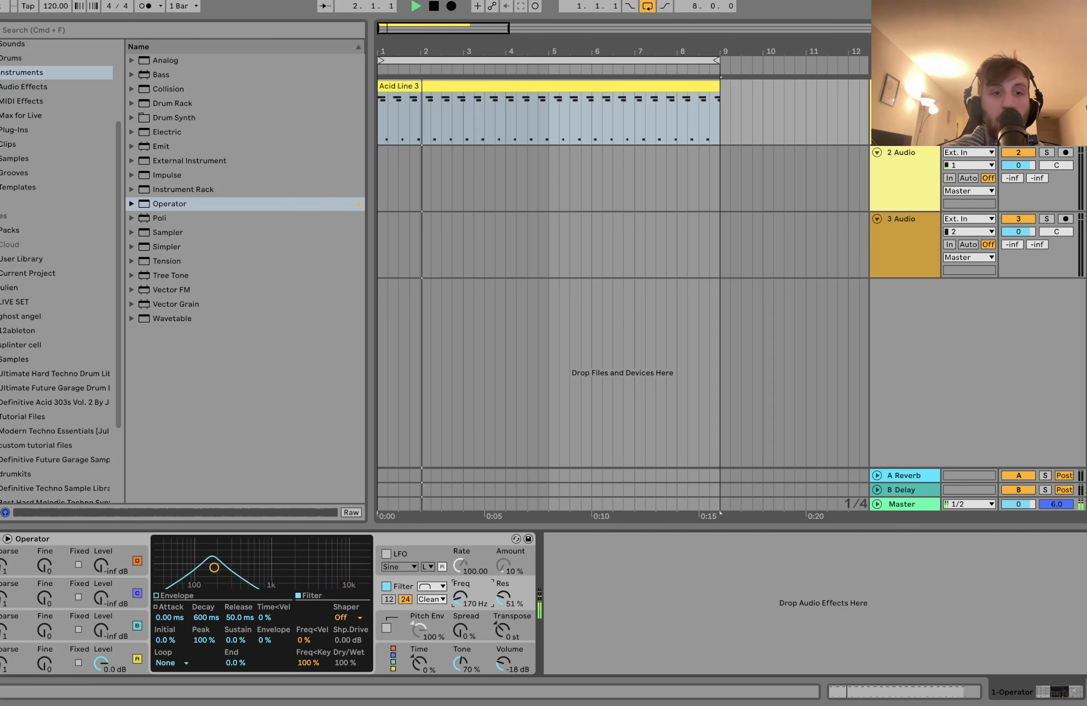
left_click_drag(270, 640, 270, 635)
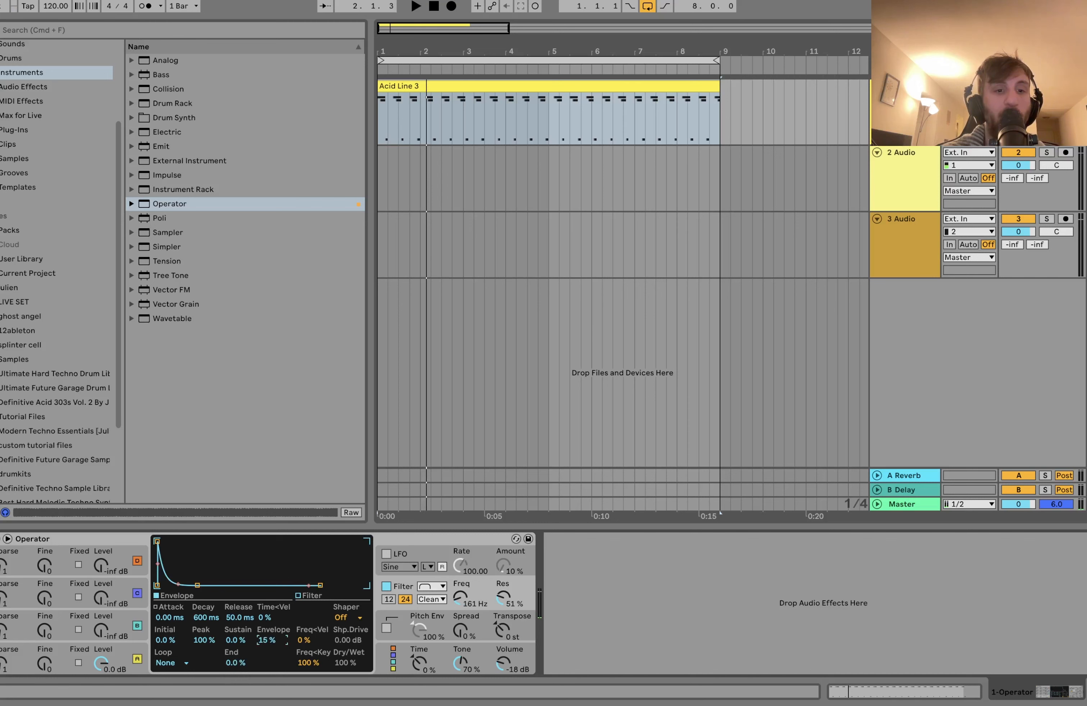
Step: Set the filter envelope's decay to 2.10 s and the filter's Freq<Key tracking to 0% while the clip plays
key("space")
left_click_drag(204, 617, 205, 604)
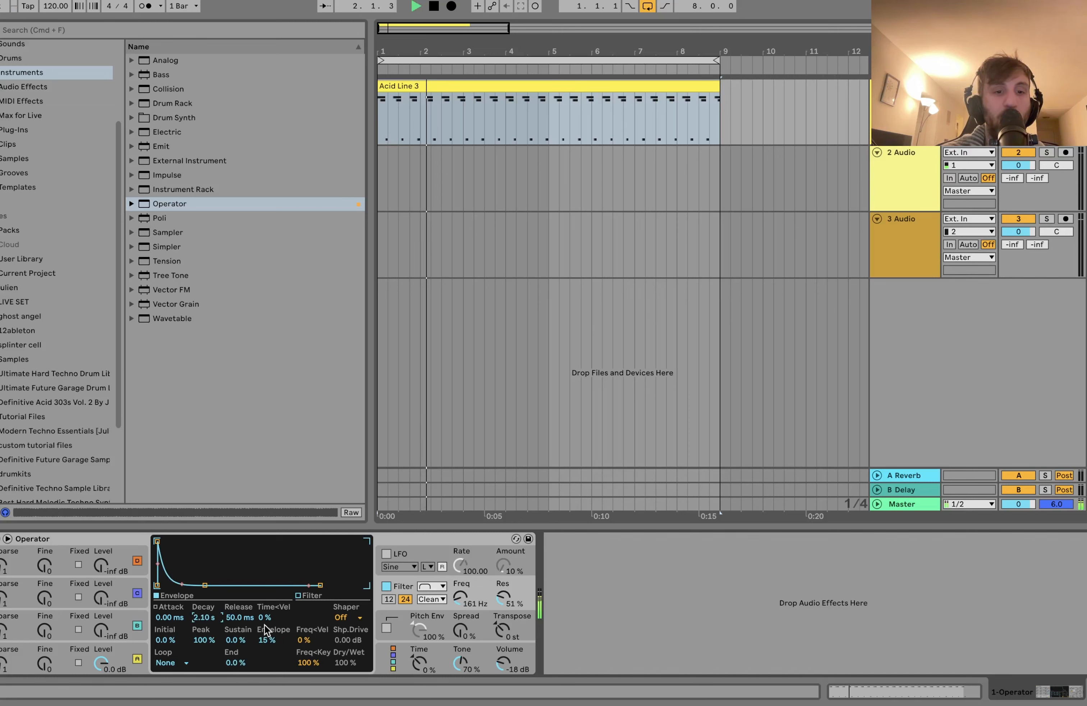
left_click(308, 664)
left_click_drag(308, 664, 308, 687)
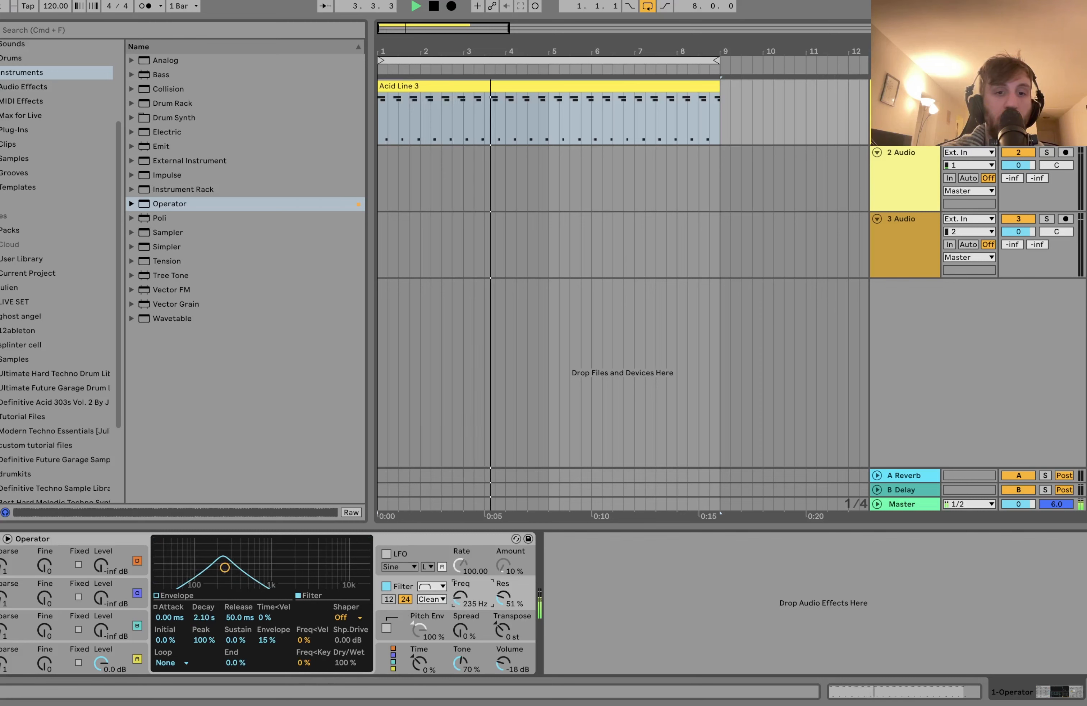
Step: Refine the filter envelope to a 60.0 s release and 1.37 s decay, with the filter frequency at about 153 Hz
left_click_drag(238, 618, 238, 560)
left_click_drag(205, 618, 204, 622)
mouse_move(460, 598)
left_mouse_down()
mouse_move(460, 588)
mouse_move(460, 615)
left_mouse_up()
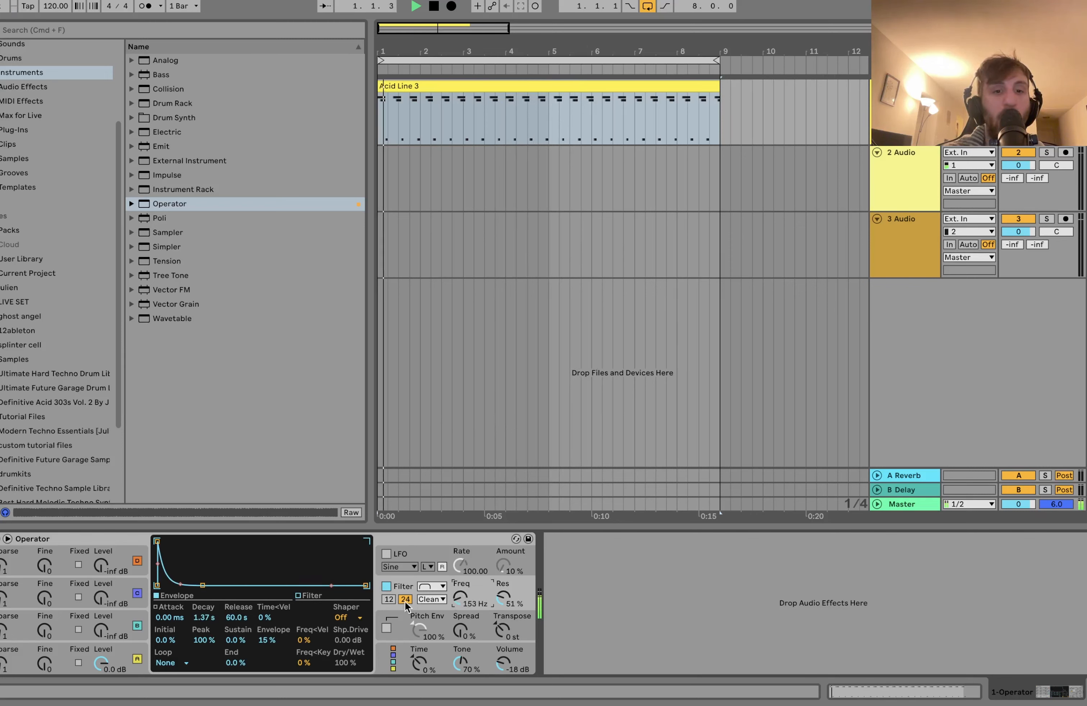
Step: Switch Operator's filter to the 12 dB slope and set its shaper to Hard, auditioning the clip
left_click(389, 598)
key("space")
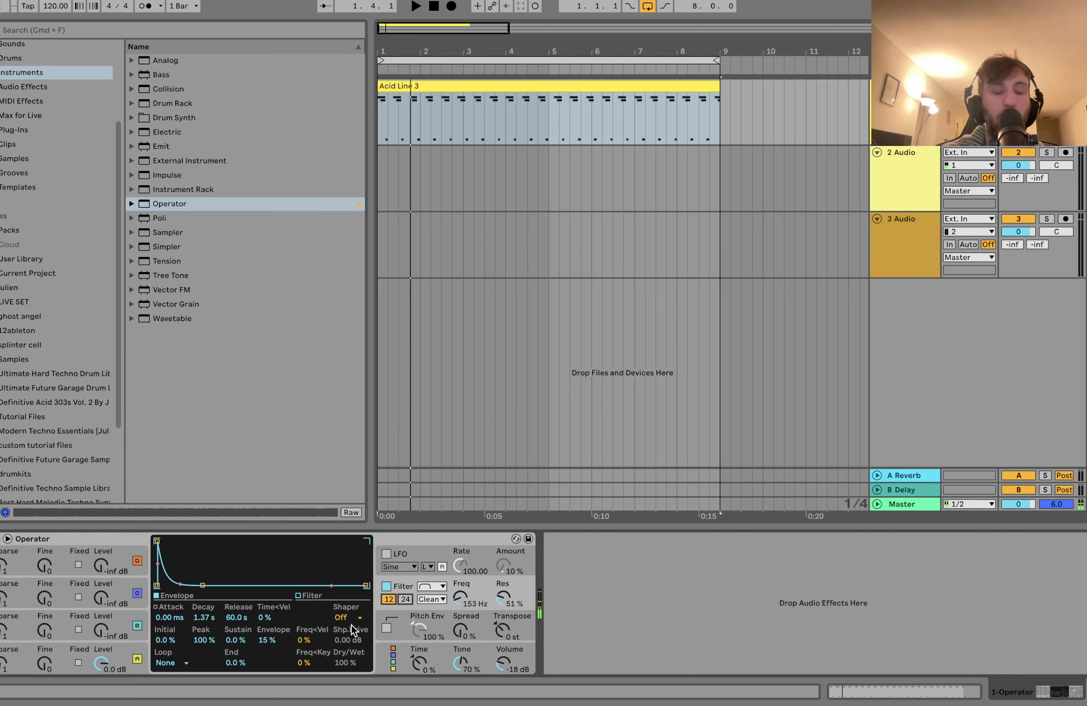
left_click(346, 616)
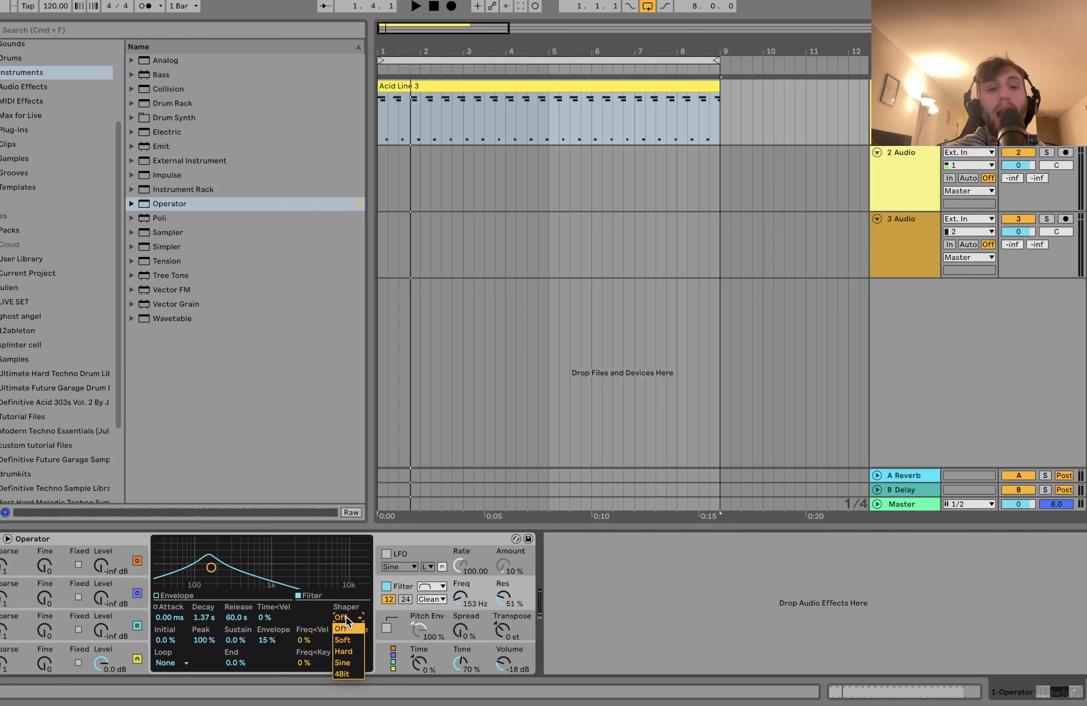
left_click(348, 651)
key("space")
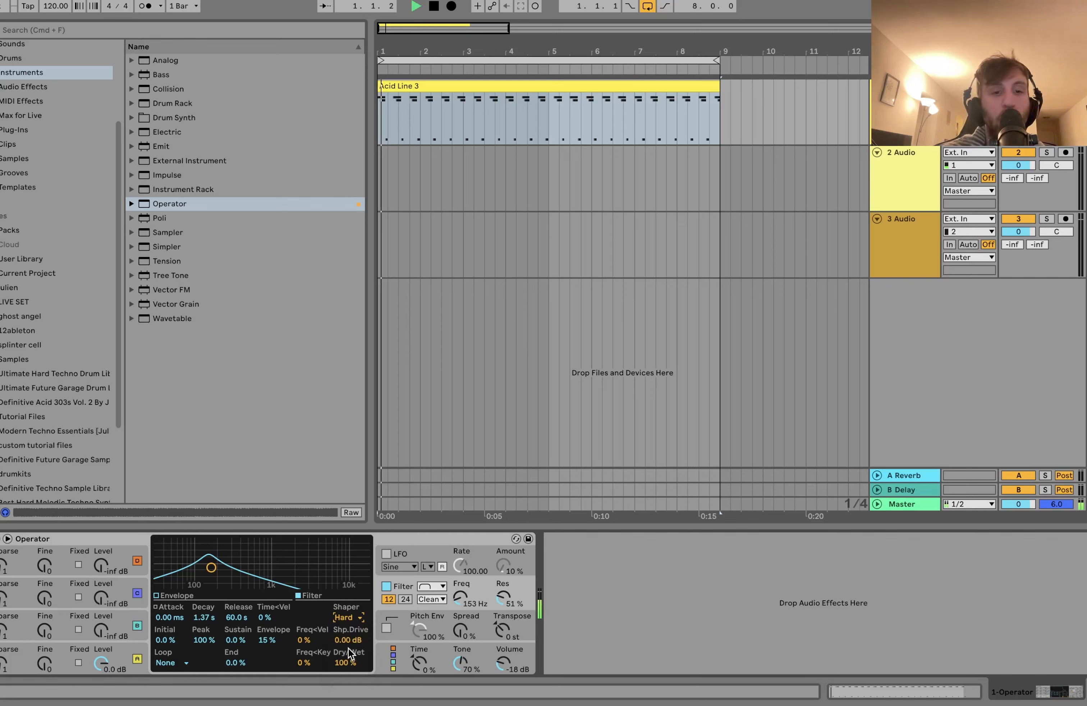
Step: Set the filter frequency to about 208 Hz and the resonance to 68% during playback
left_click_drag(460, 598, 505, 605)
key("space")
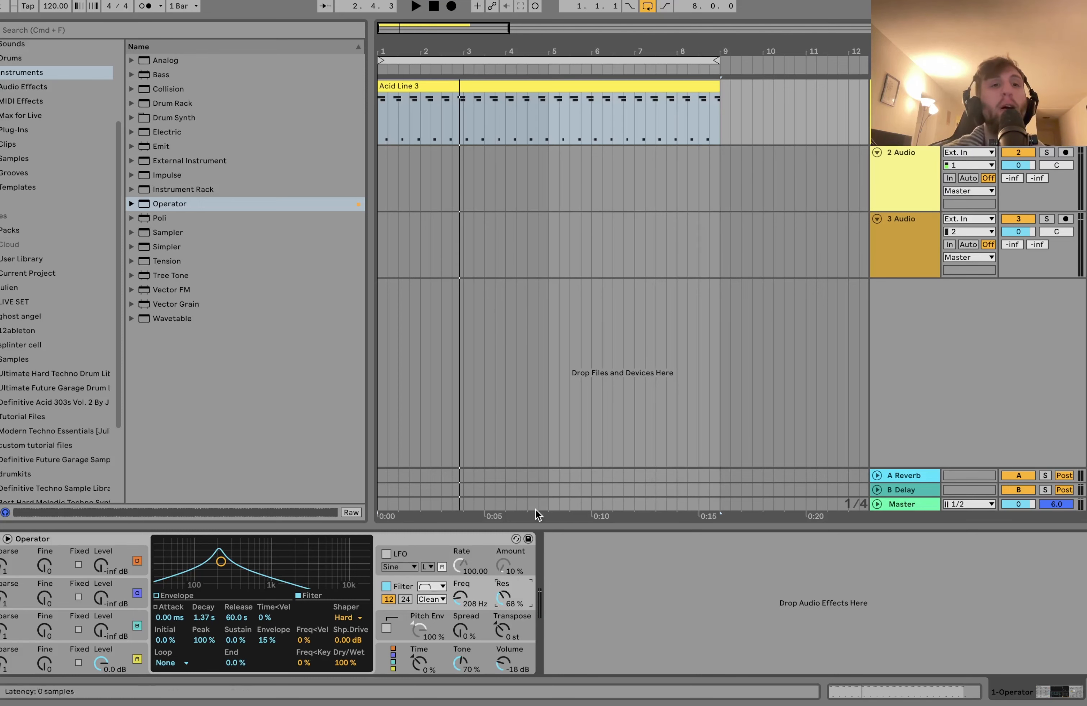
Step: Add a MIDI track with the Analog instrument and try filter 1 at a frequency of 139 with 88% resonance
key("super+shift+t")
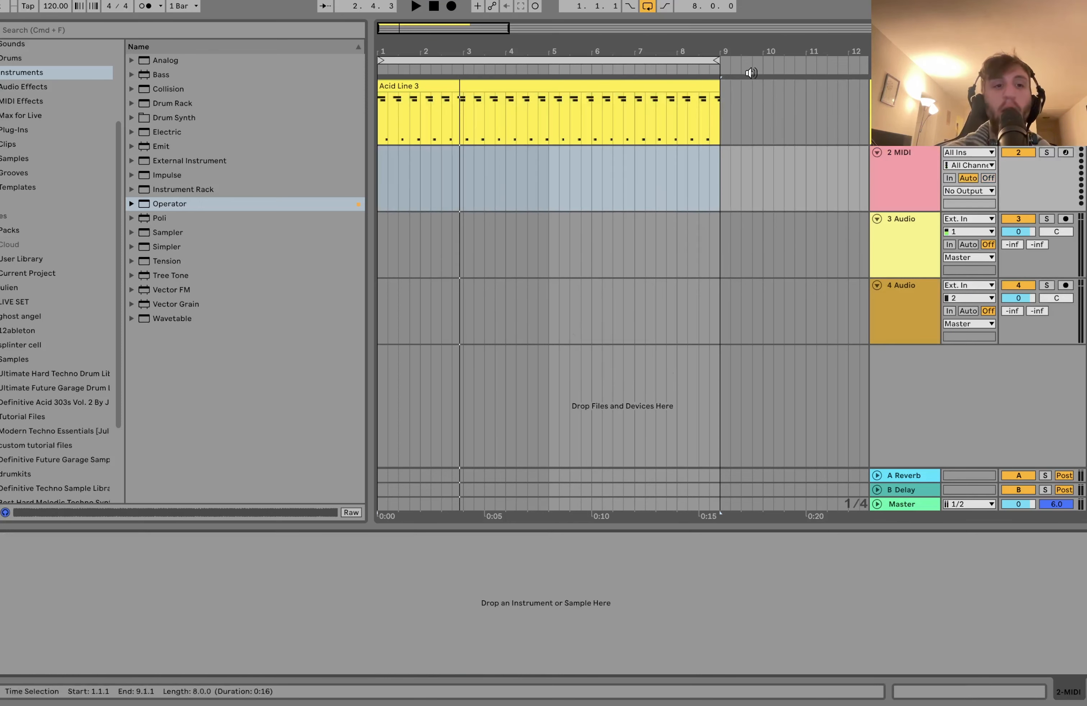
double_click(165, 60)
left_click_drag(253, 564, 287, 548)
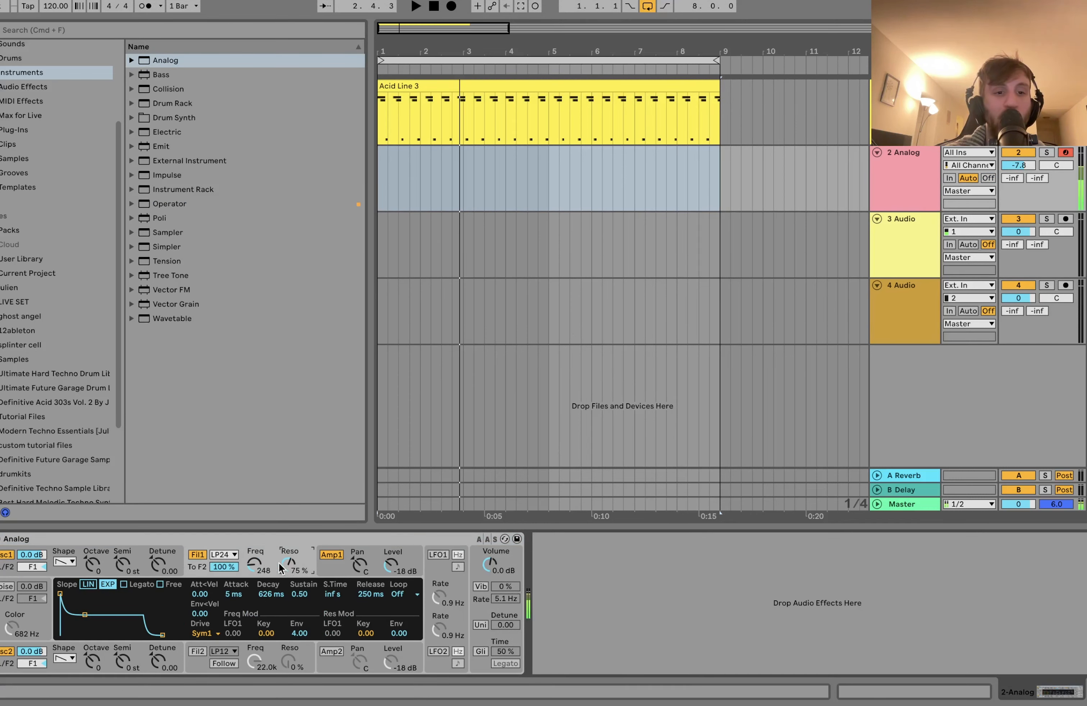
left_click_drag(256, 571, 255, 584)
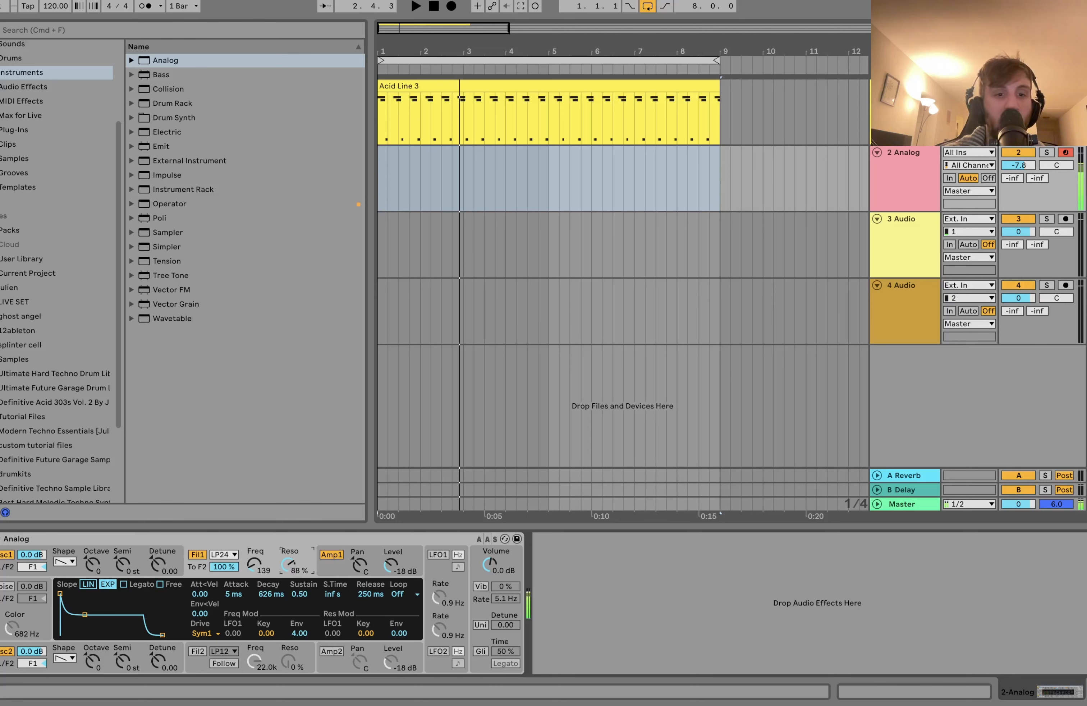
Step: Turn off the drive of Analog's filter 1 and delete the Analog track
left_click(211, 634)
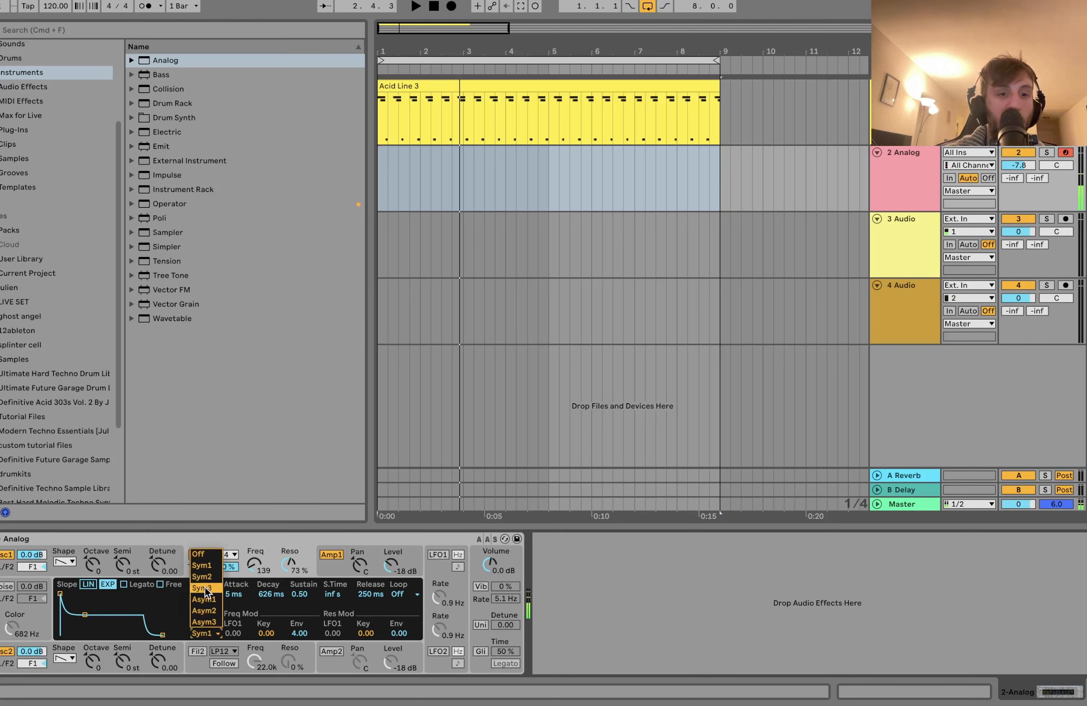
left_click(205, 554)
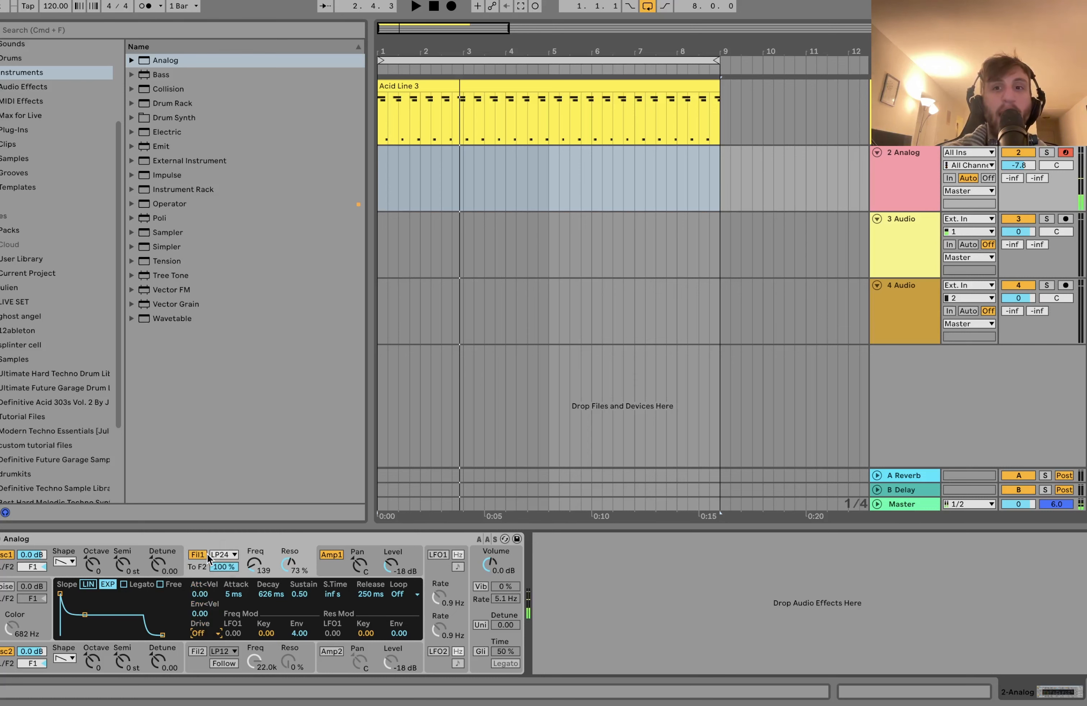
left_click(911, 194)
key("Delete")
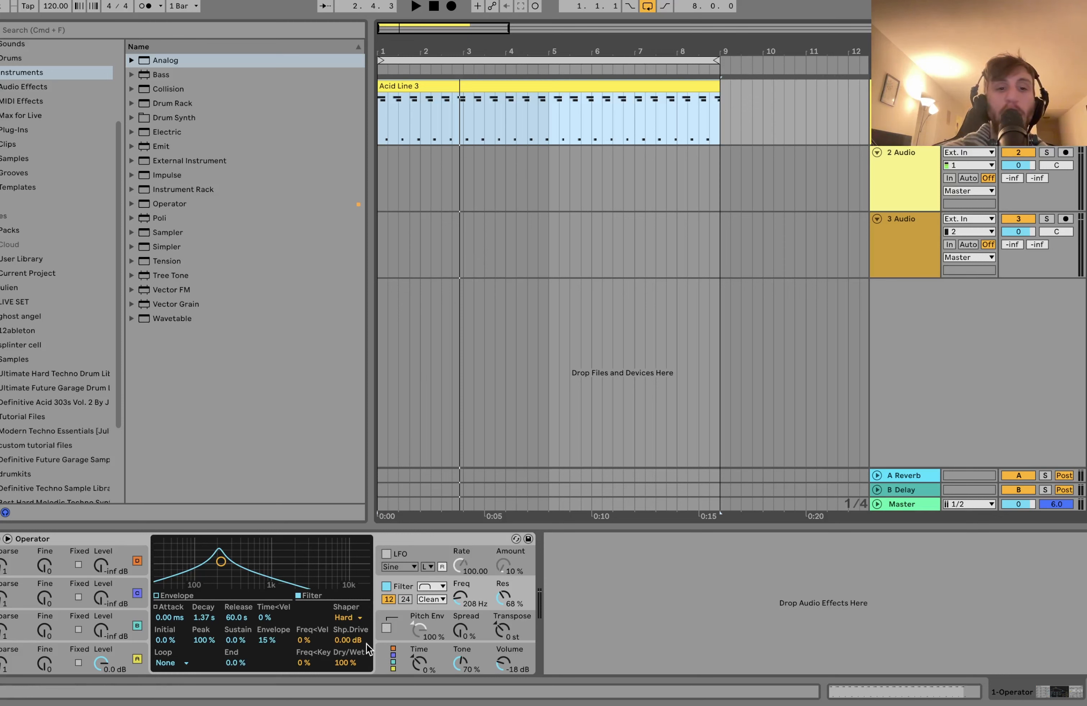
Step: Audition changes to the Hard shaper's drive while the clip plays
key("space")
mouse_move(350, 641)
left_mouse_down()
mouse_move(350, 619)
mouse_move(354, 662)
left_mouse_up()
key("space")
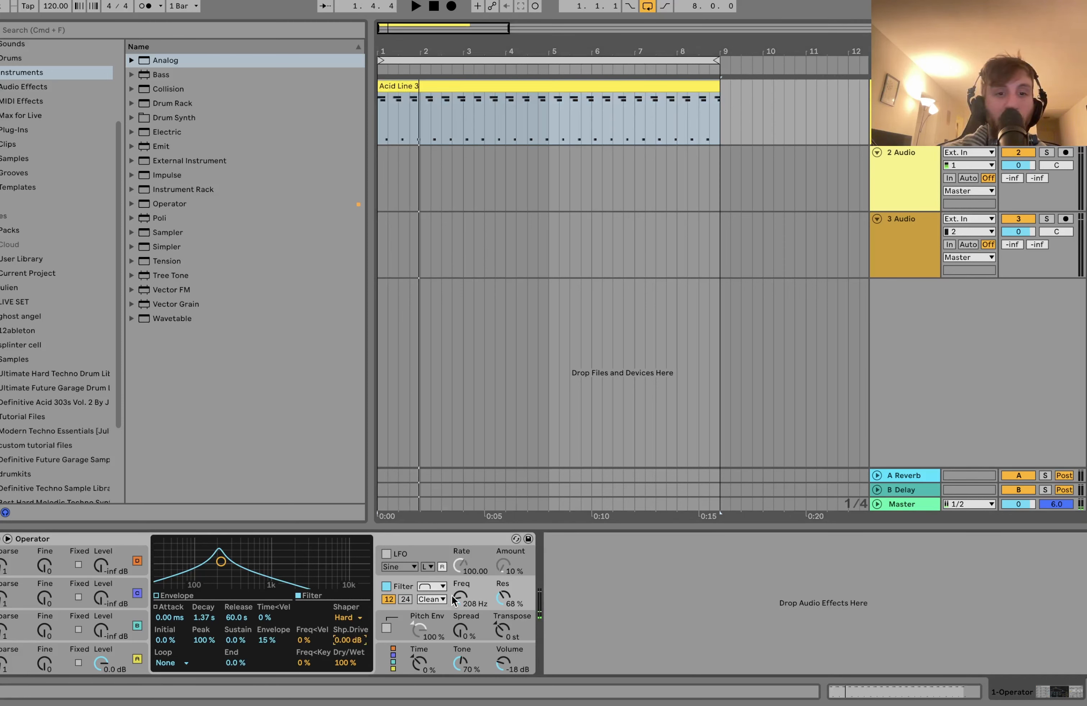
Step: Lower Operator's filter frequency to about 179 Hz and switch the filter to the 24 dB slope
key("space")
mouse_move(460, 597)
left_mouse_down()
mouse_move(460, 586)
mouse_move(458, 611)
left_mouse_up()
left_click(403, 598)
key("space")
key("space")
Step: Try the Sine shaper at 6.00 dB drive with a 12 dB low-pass filter
left_click(358, 618)
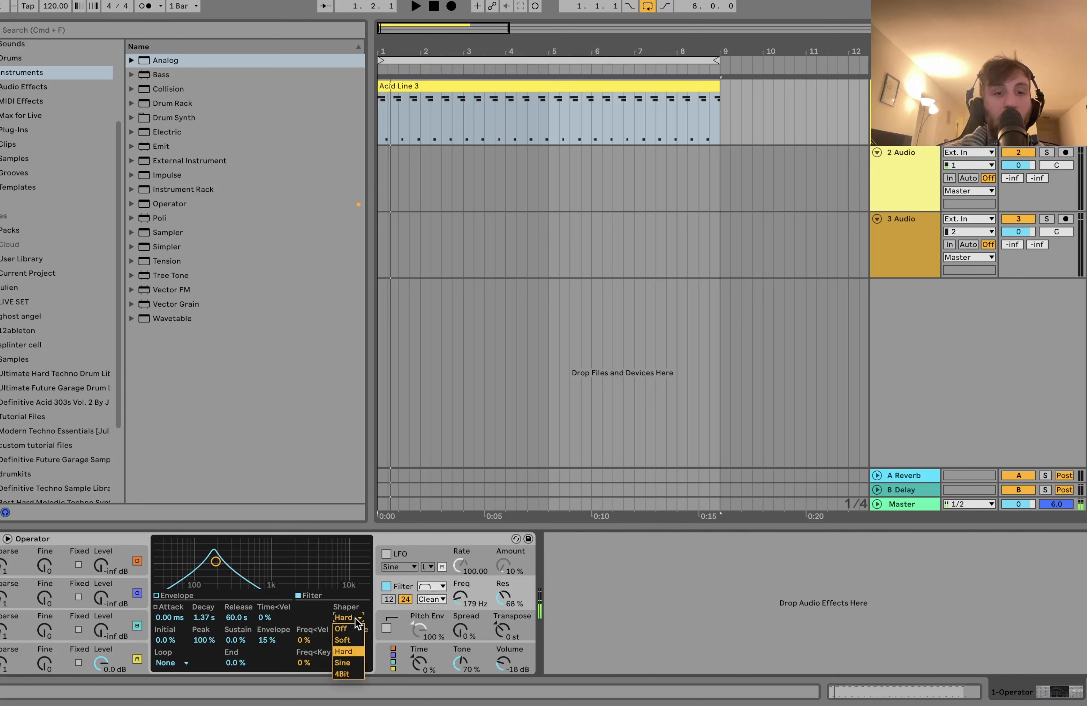
left_click_drag(350, 643, 350, 640)
left_click(390, 599)
mouse_move(459, 597)
left_mouse_down()
mouse_move(460, 615)
mouse_move(462, 571)
mouse_move(462, 580)
left_mouse_up()
left_click(437, 588)
left_click(435, 597)
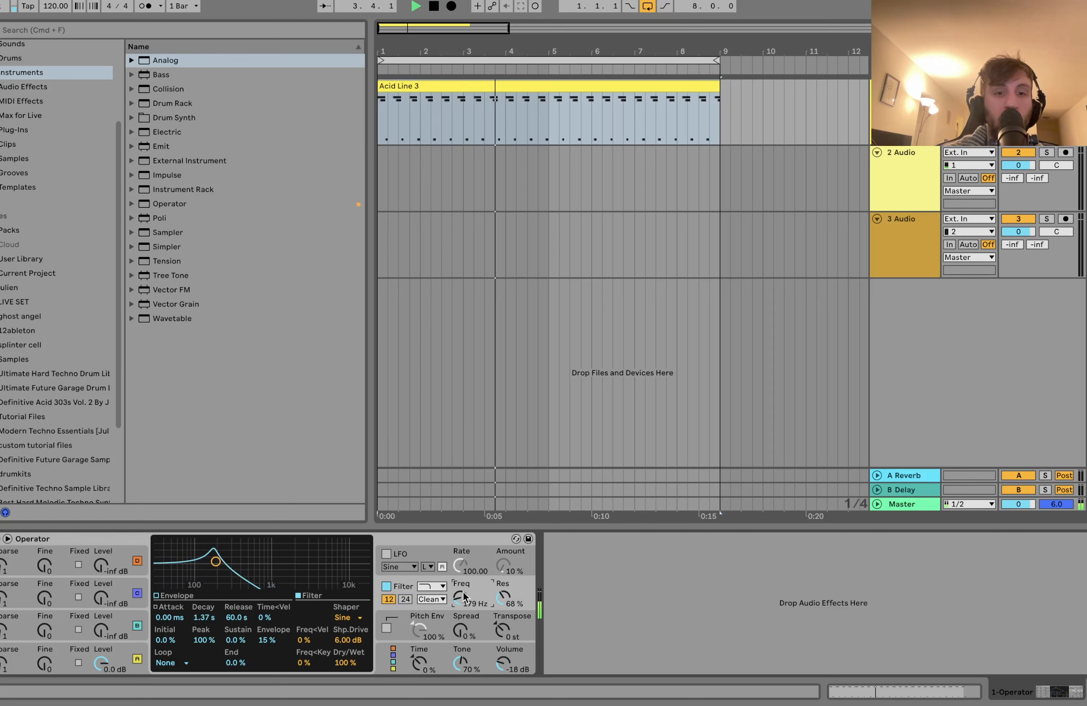
Step: Stop playback and undo the recent filter type, slope, frequency and shaper changes
key("space")
key("super+z")
key("super+z")
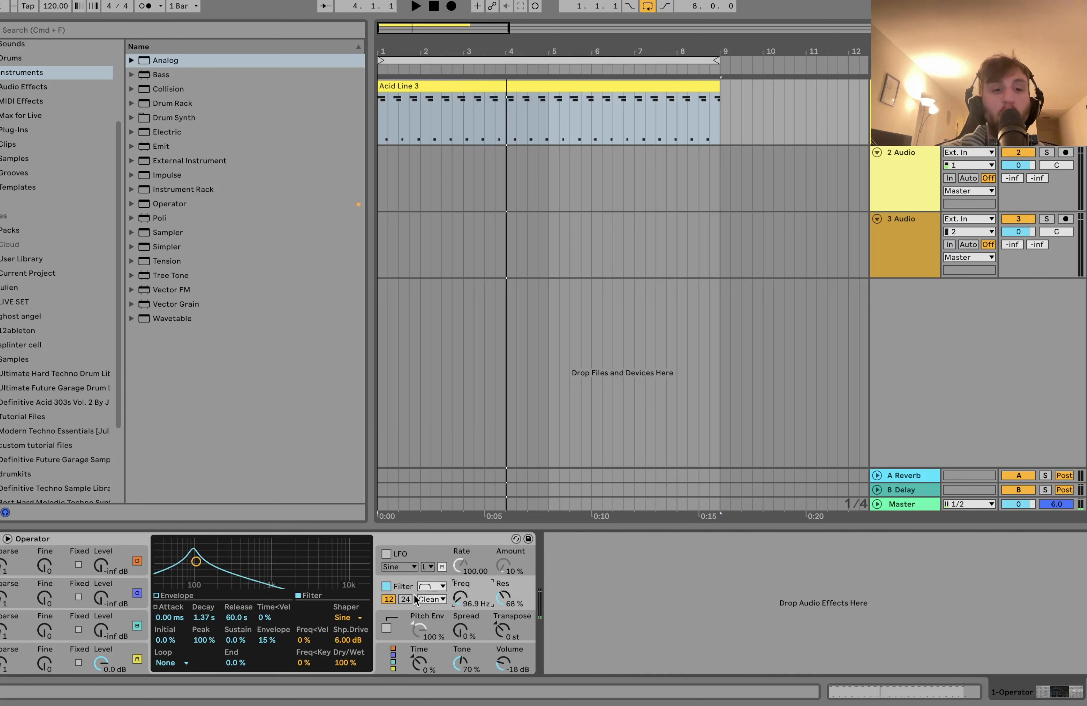
key("super+z")
key("super+z")
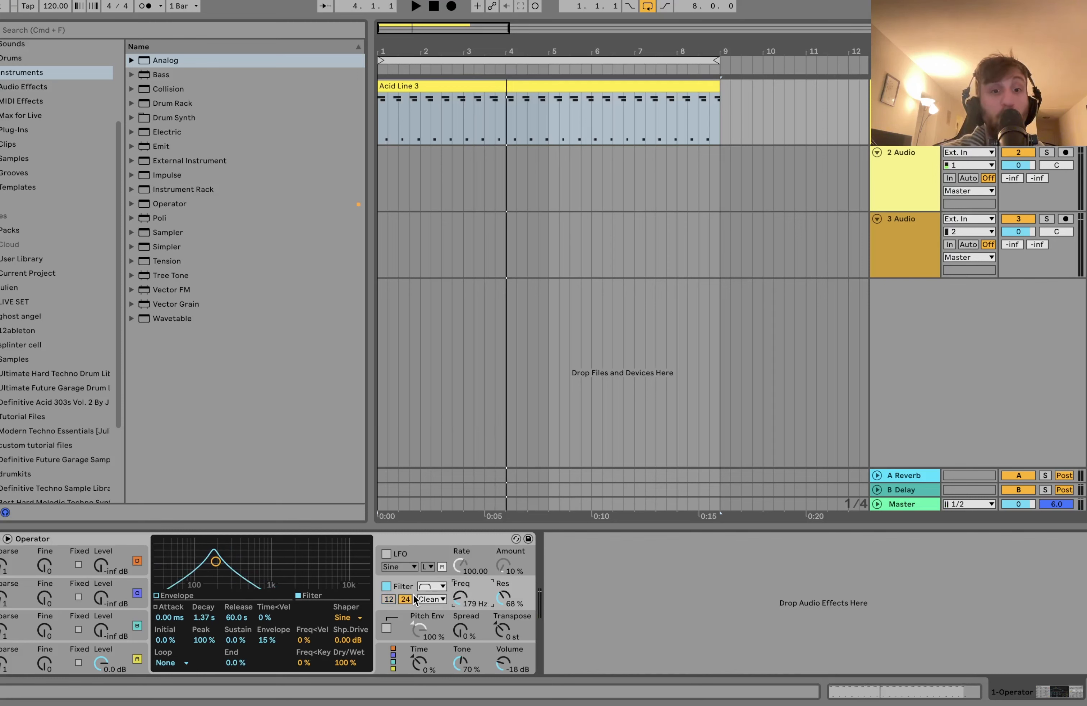
key("super+z")
Step: Raise the filter frequency to about 347 Hz and switch the filter circuit to OSR
key("space")
mouse_move(460, 597)
left_mouse_down()
mouse_move(460, 568)
mouse_move(460, 578)
left_mouse_up()
key("space")
left_click(432, 599)
left_click(434, 622)
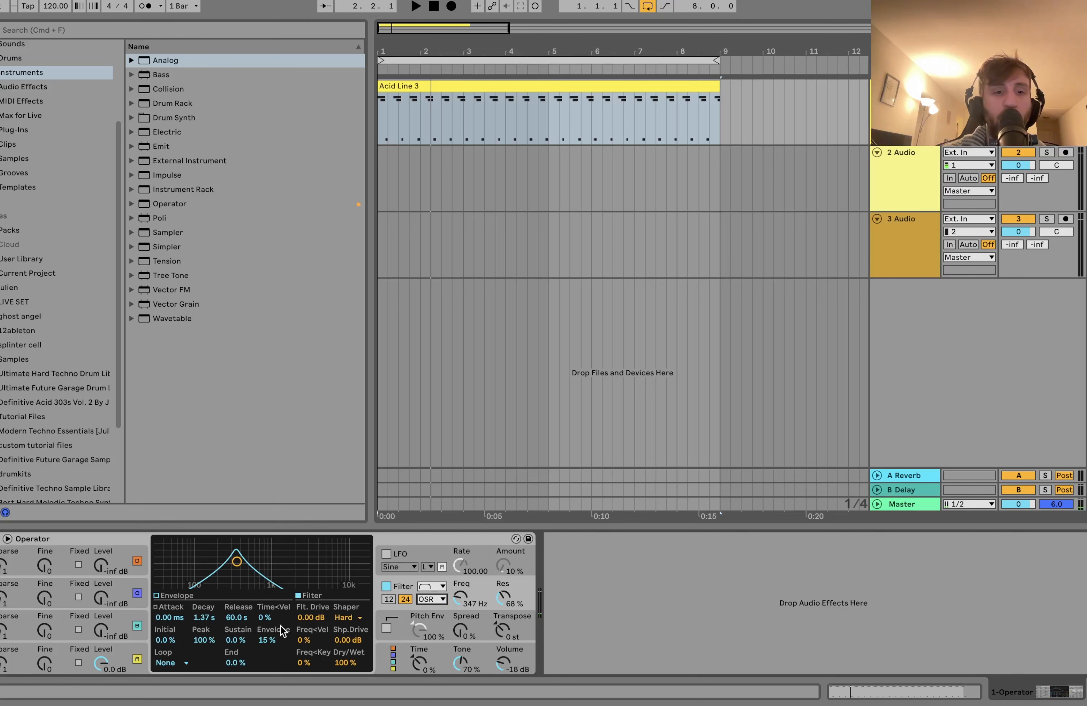
Step: Audition the OSR filter's drive and a frequency of about 235 Hz, and return the circuit to Clean
key("space")
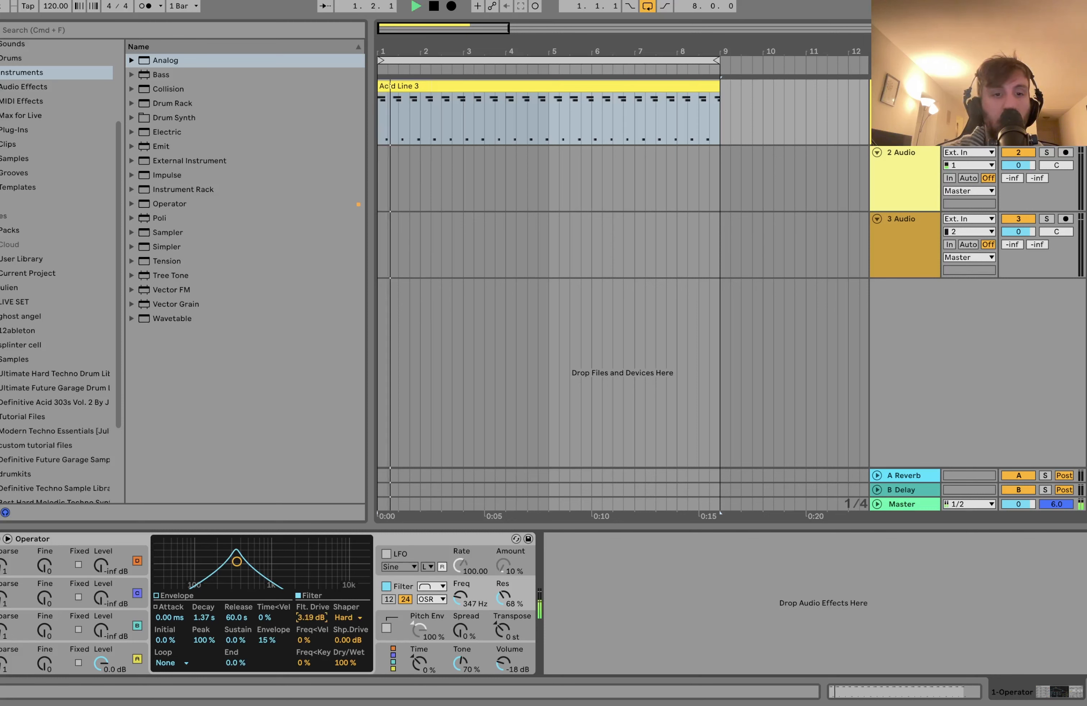
left_click_drag(315, 622, 314, 600)
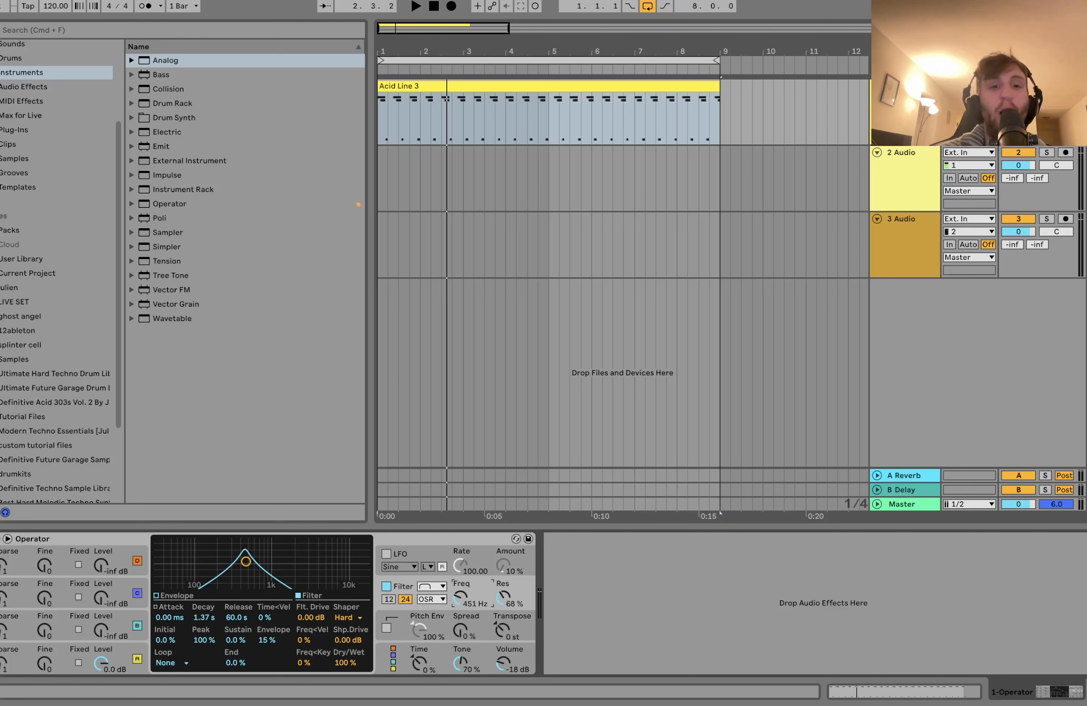
left_click_drag(460, 597, 460, 616)
key("space")
left_click(438, 599)
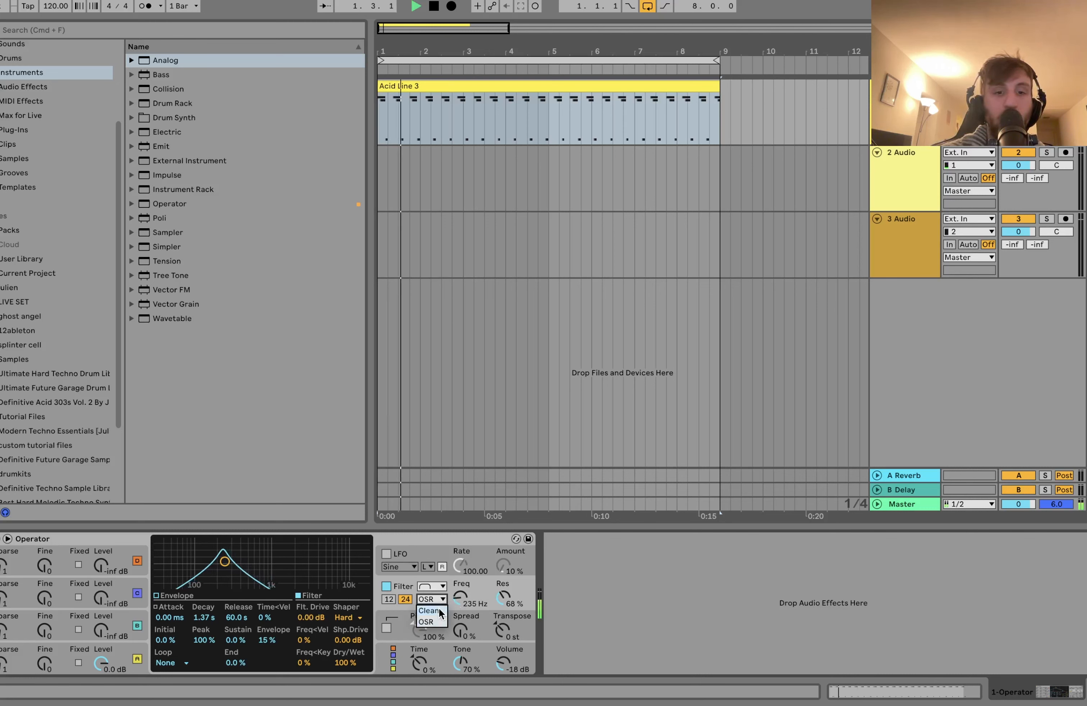
left_click(429, 610)
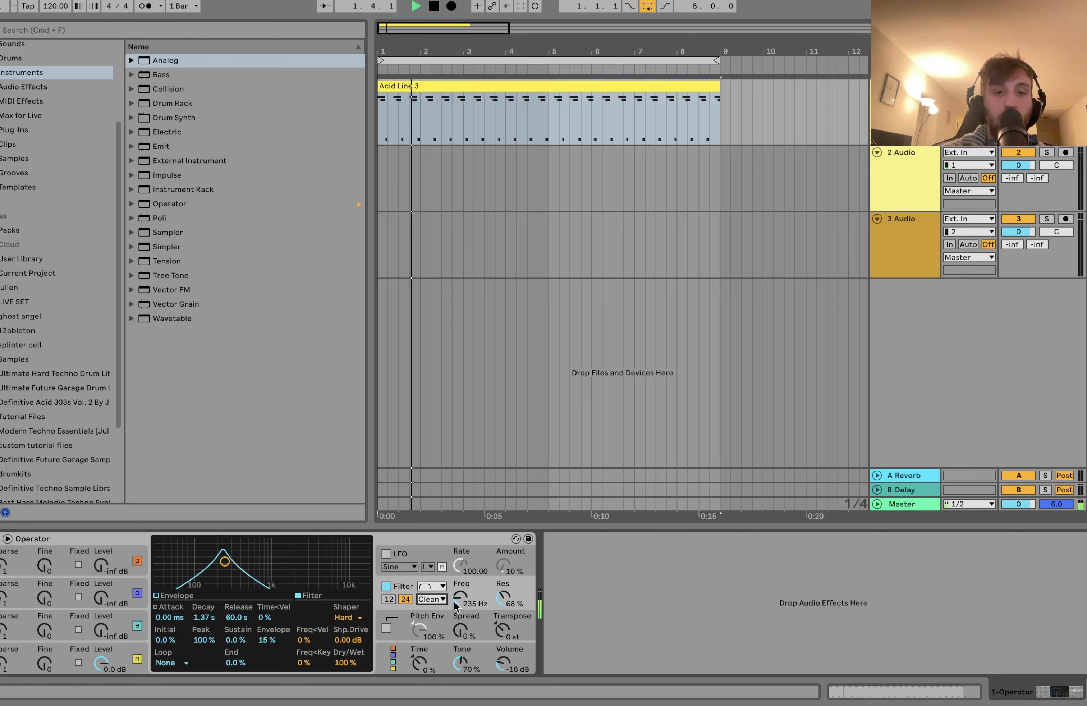
Step: Try the low-pass filter type during playback and return to band-pass with a frequency of about 329 Hz
key("space")
left_click(432, 586)
left_click(435, 596)
key("space")
mouse_move(460, 599)
left_mouse_down()
mouse_move(459, 580)
mouse_move(460, 591)
left_mouse_up()
left_click(431, 586)
left_click(432, 624)
Step: Set the filter envelope's attack to 40.7 ms and play the clip
left_click_drag(170, 618, 167, 564)
left_click(166, 608)
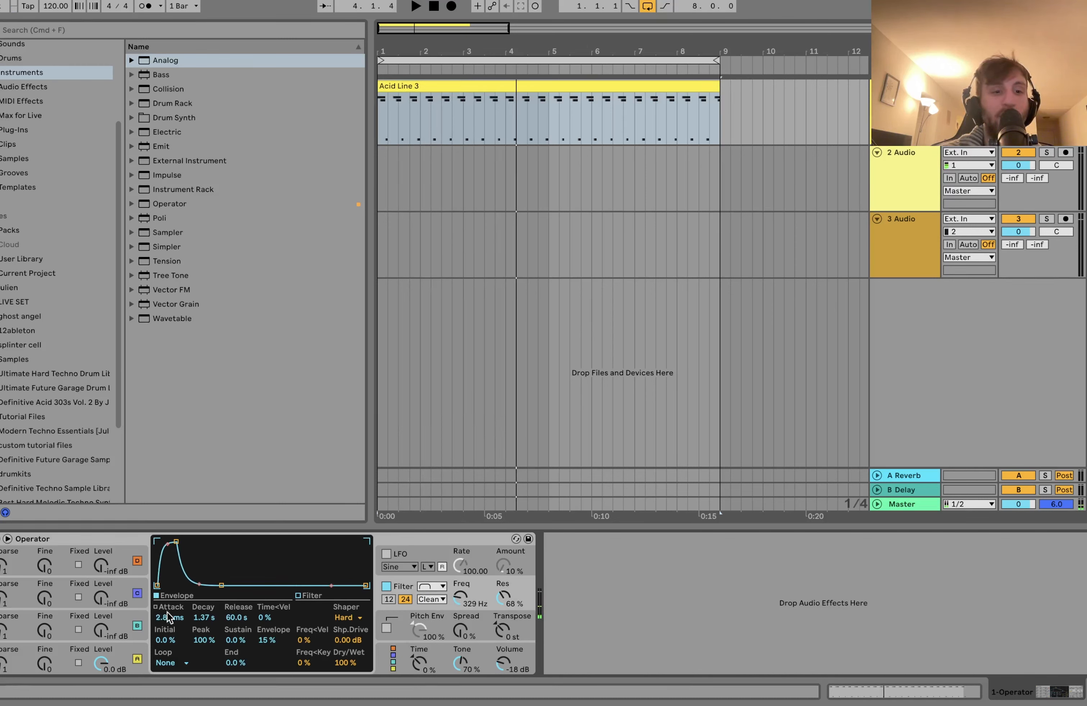
left_click_drag(170, 619, 170, 587)
key("space")
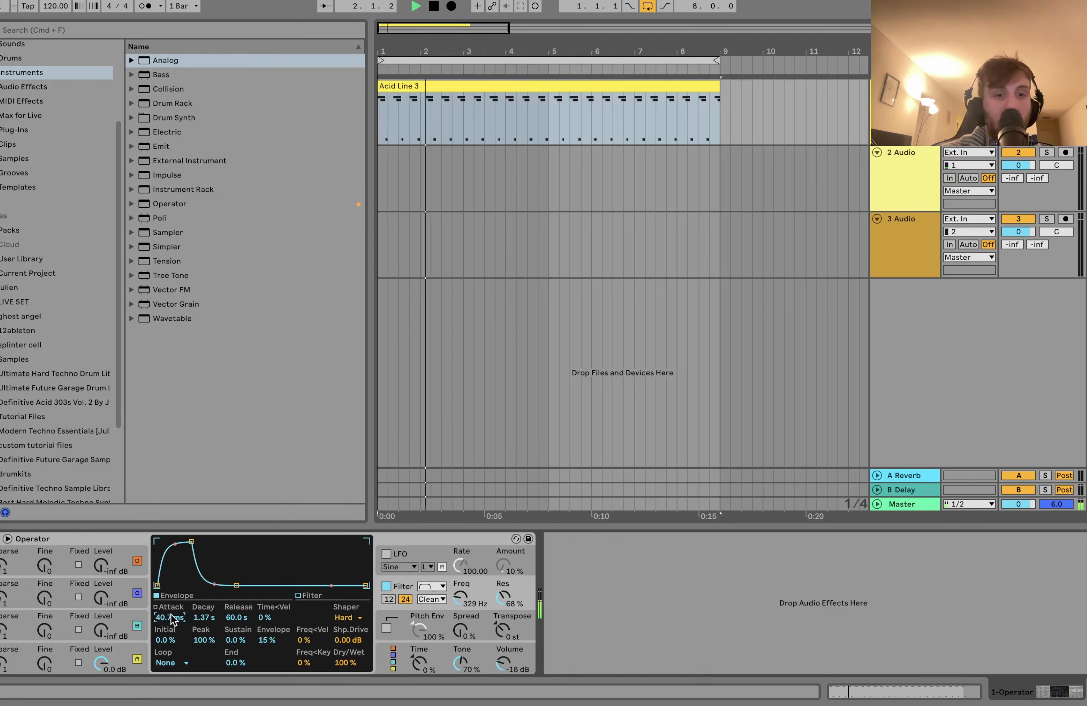
Step: Lower the filter frequency to about 231 Hz and audition the clip
key("space")
left_click_drag(460, 597, 460, 596)
key("space")
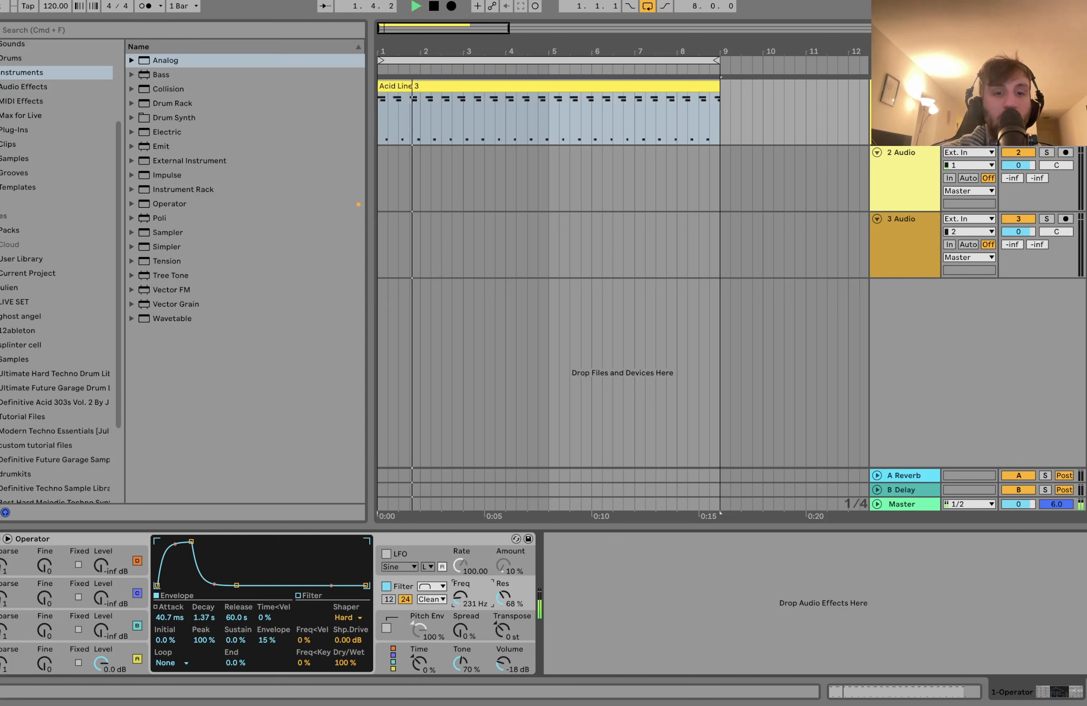
key("space")
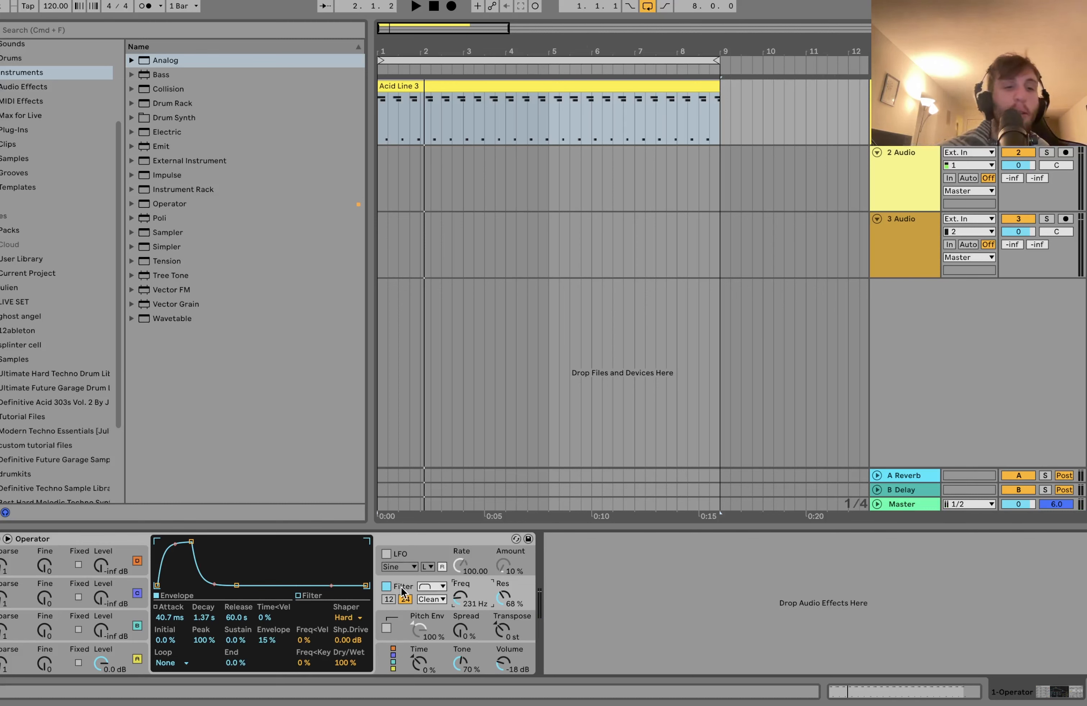
Step: Turn on Operator's LFO with retrigger off and route its destination A only to the filter
left_click(407, 550)
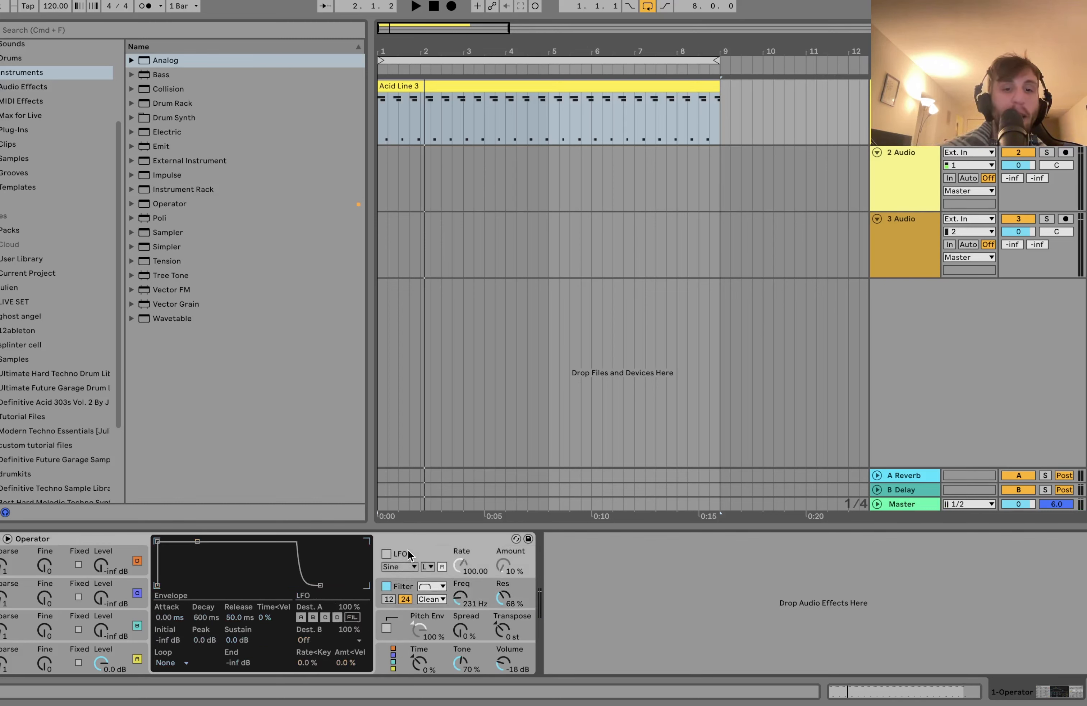
left_click(386, 554)
left_click_drag(461, 565, 461, 572)
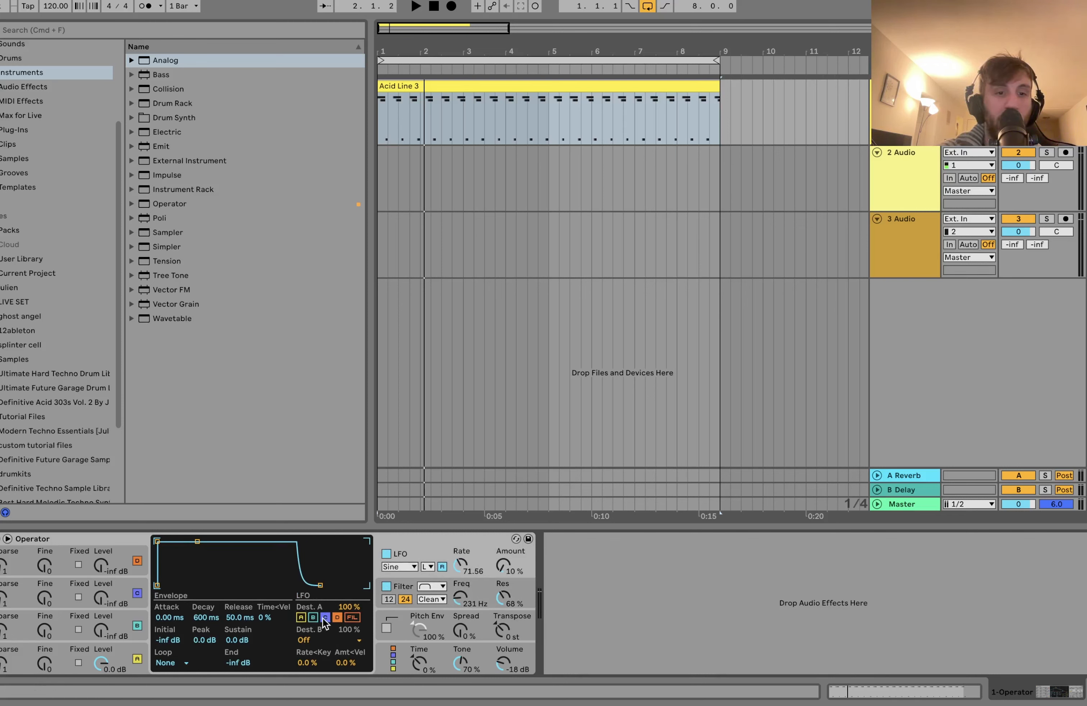
left_click(333, 617)
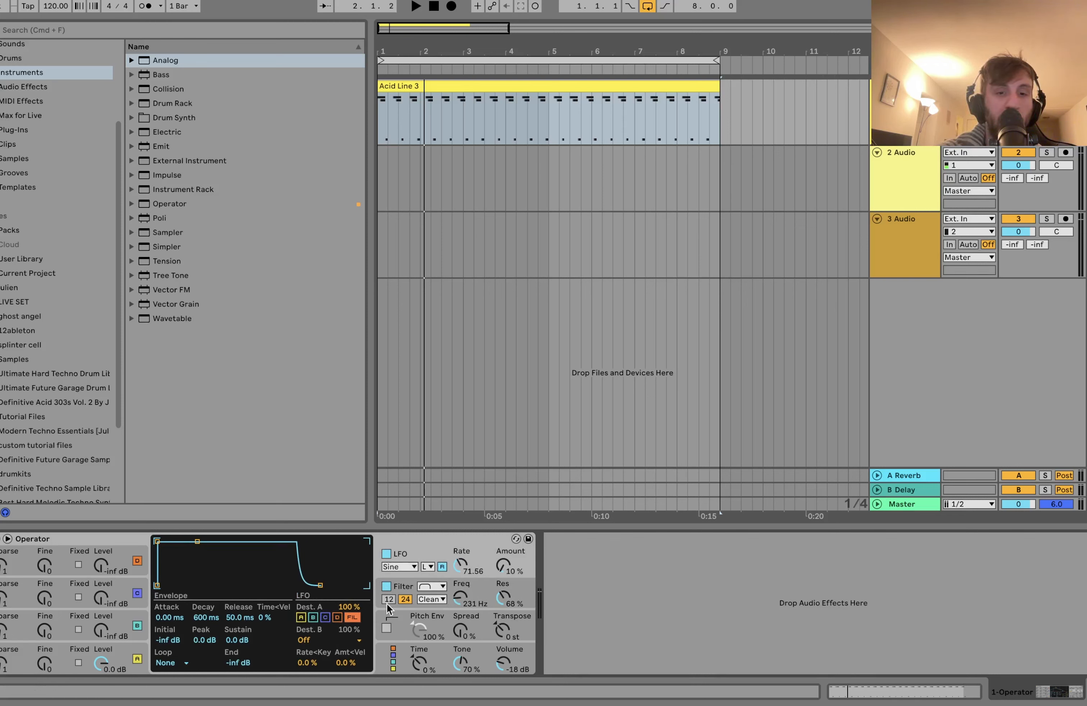
left_click(442, 566)
Step: Set the LFO rate to 53.42 and its amount to 33% while auditioning the clip
left_click_drag(461, 565, 507, 568)
key("space")
left_click(506, 569)
key("space")
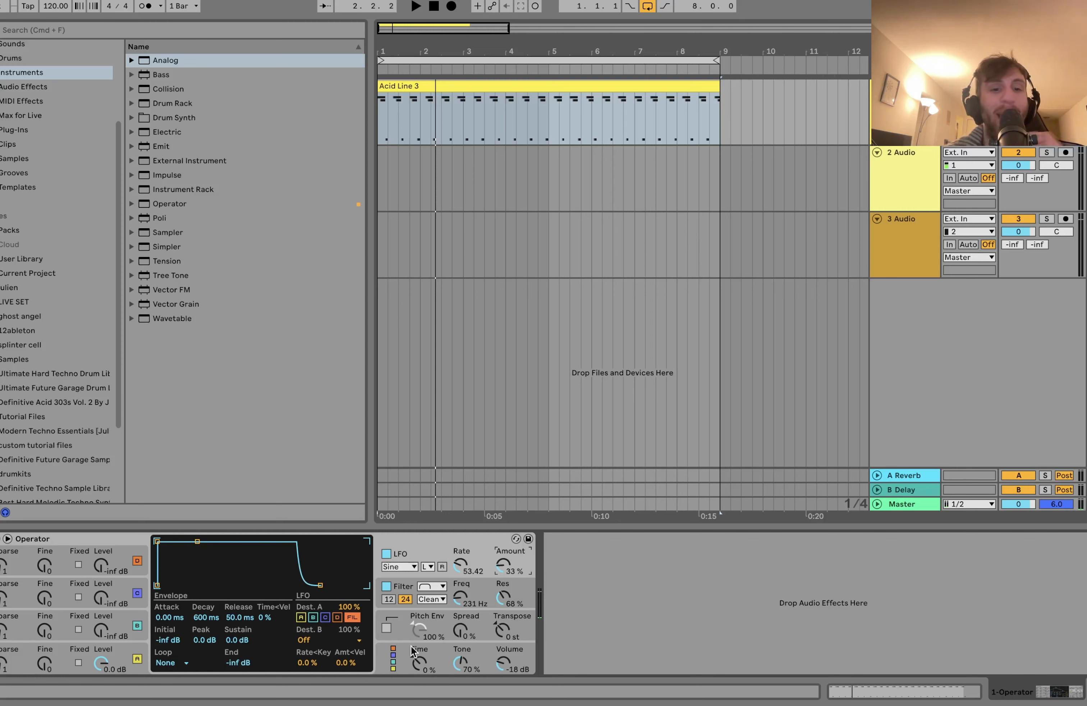
Step: Switch Operator to the all-parallel algorithm and raise oscillator B's level to about -2.2 dB
left_click(386, 655)
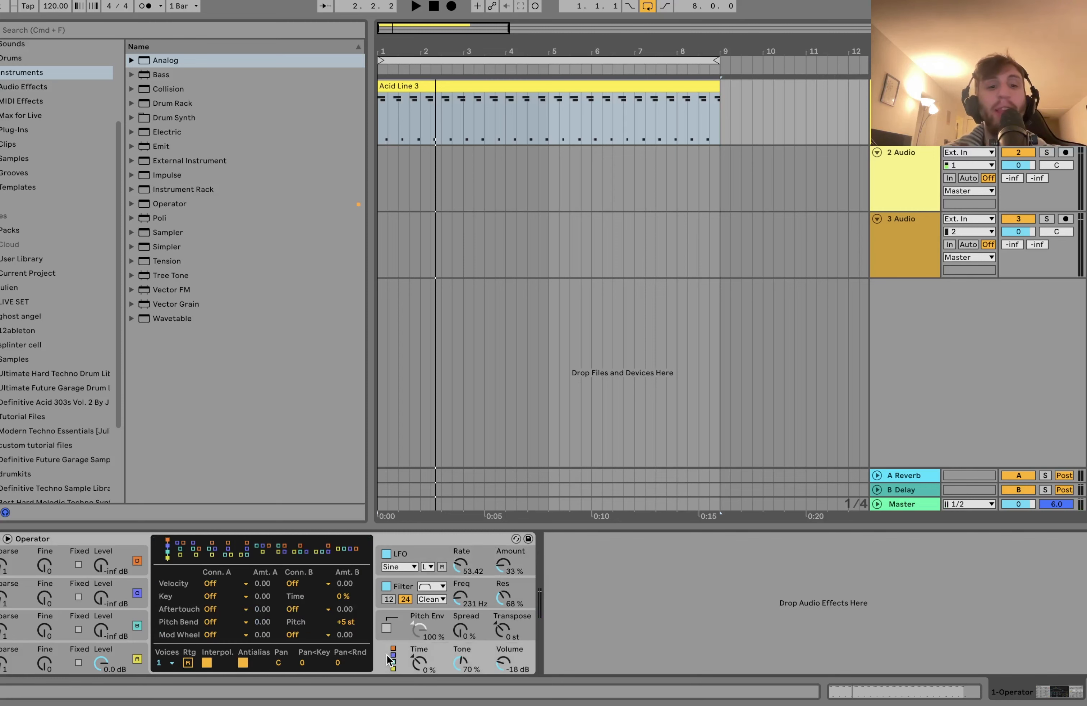
left_click(347, 550)
left_click_drag(98, 634, 101, 626)
Step: Set oscillator B's release to 31.1 ms and its waveform to SqD, and play the clip
mouse_move(227, 639)
left_mouse_down()
mouse_move(227, 616)
mouse_move(239, 651)
left_mouse_up()
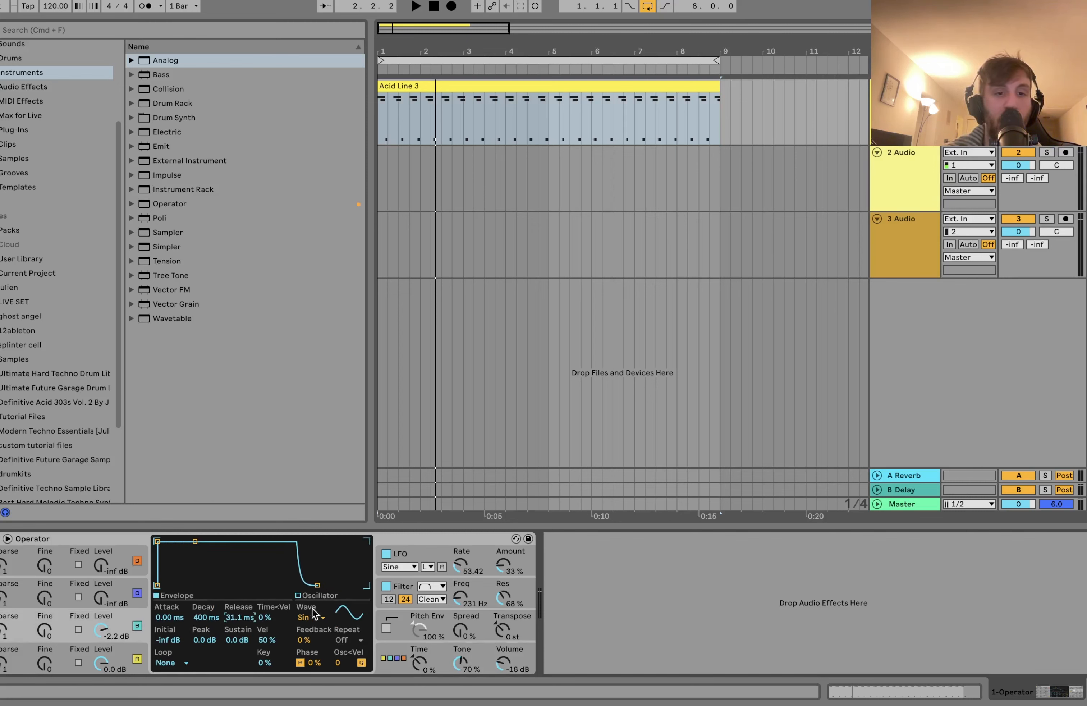
left_click(306, 617)
left_click(315, 560)
key("space")
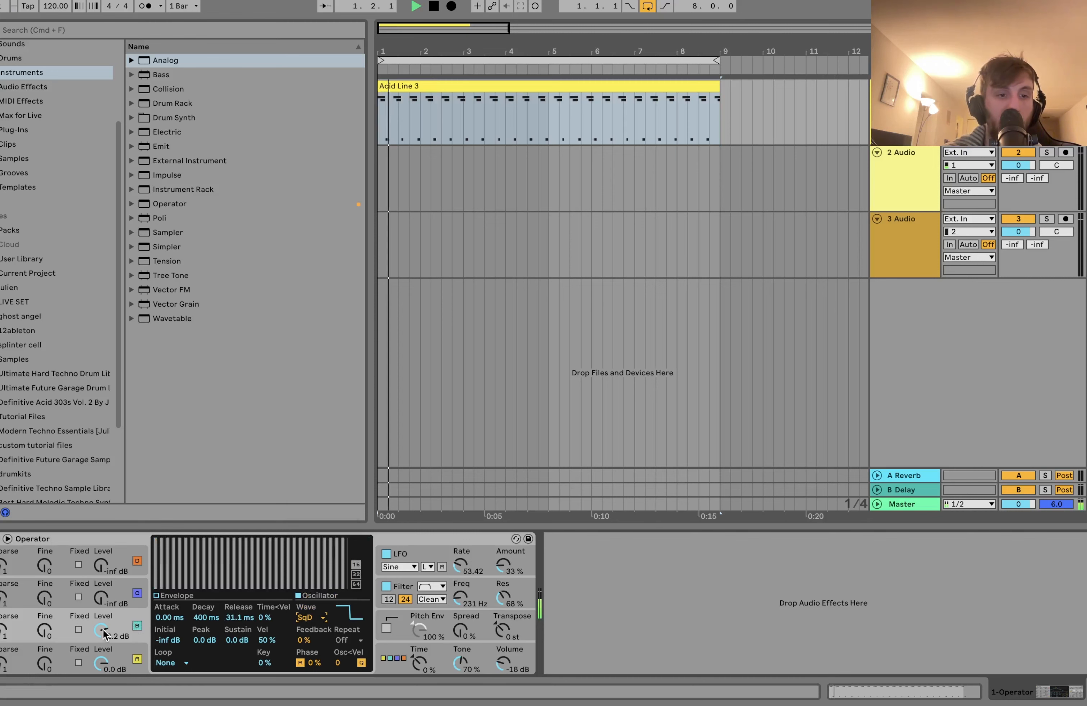
Step: Balance the oscillators by ear, with oscillator B at about -8.6 dB and oscillator A at about -3.8 dB
left_click_drag(105, 660, 105, 678)
left_click_drag(104, 628, 103, 617)
key("space")
key("space")
left_click_drag(103, 660, 110, 651)
key("space")
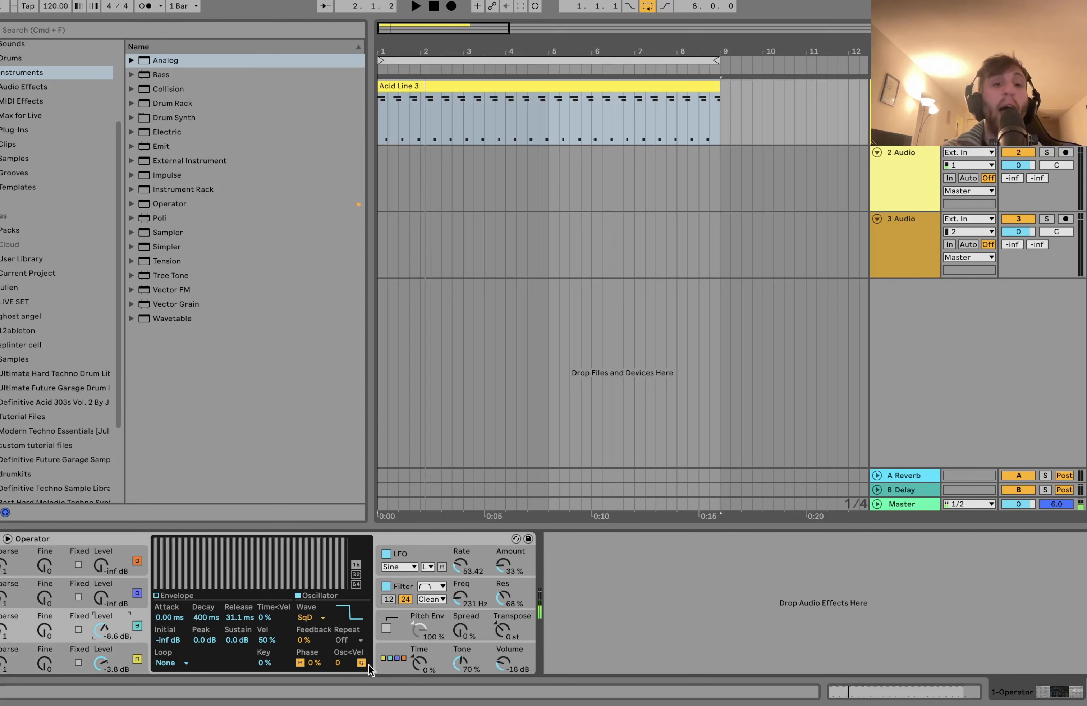
Step: Return Operator to the fully stacked algorithm and set oscillator B's level to about -14 dB during playback
left_click(367, 664)
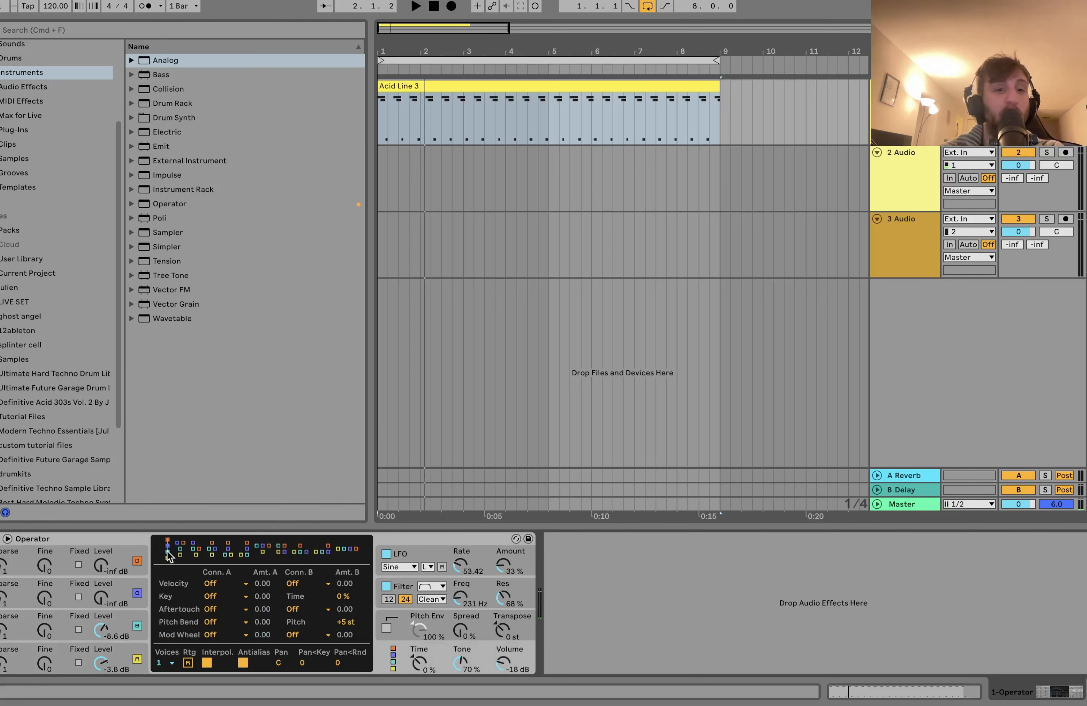
left_click_drag(101, 629, 102, 655)
key("space")
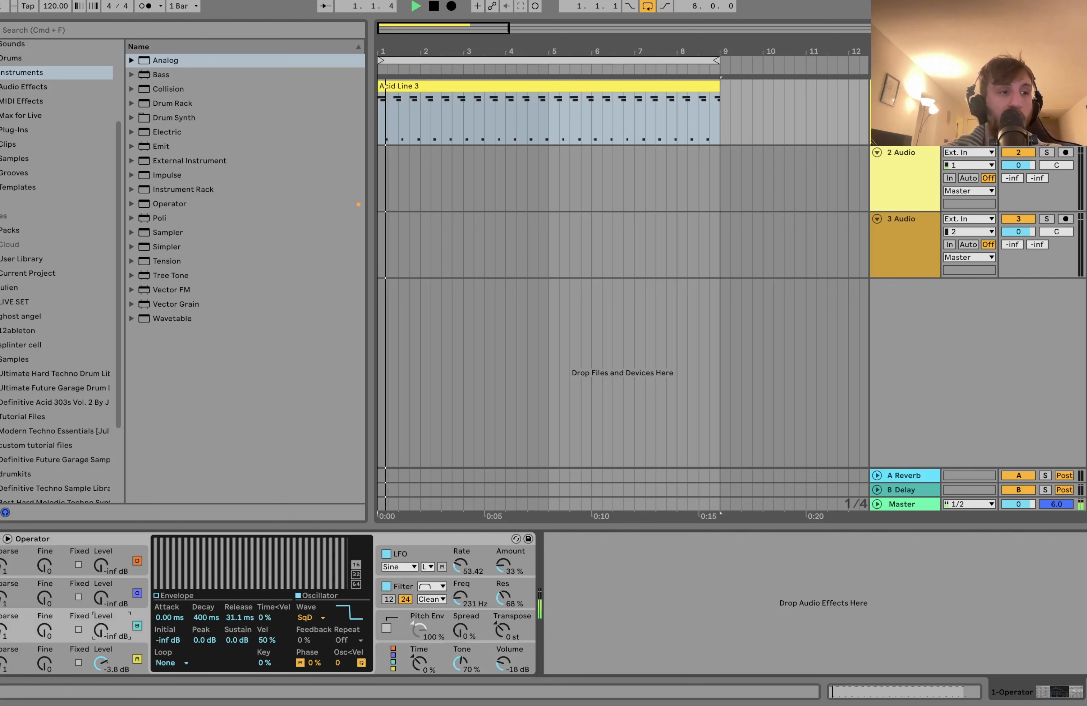
left_click_drag(100, 634, 101, 618)
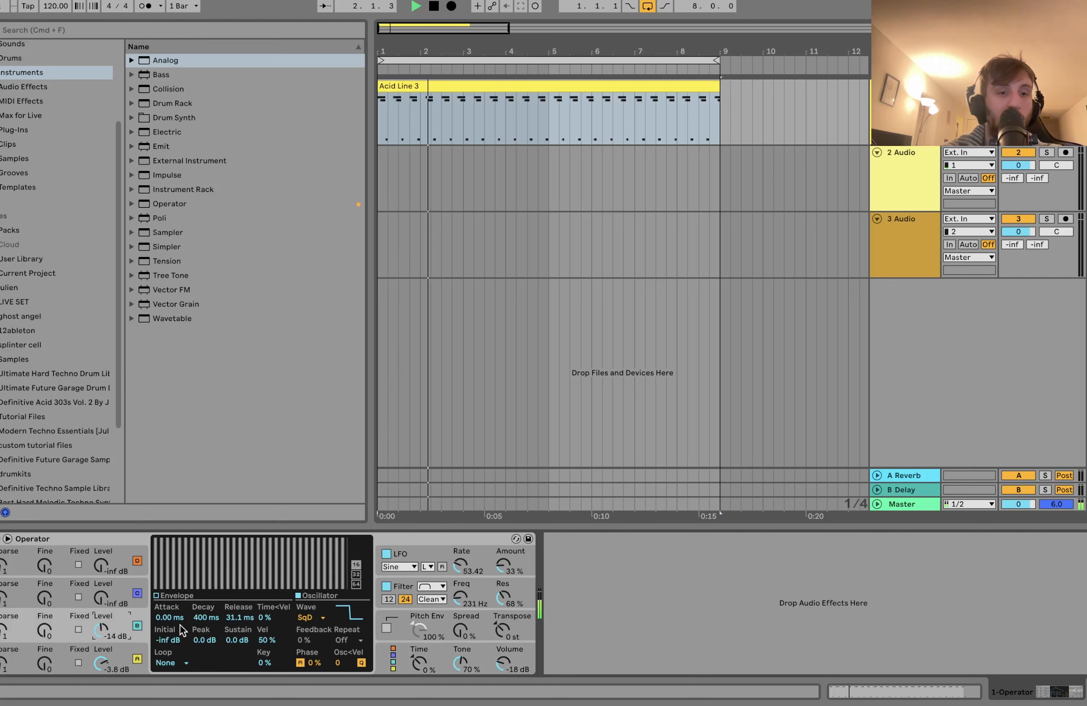
Step: Set oscillator B's coarse tuning to 2 and its waveform to Saw 32, and lower its level during playback
left_click(3, 633)
left_click_drag(3, 632, 3, 627)
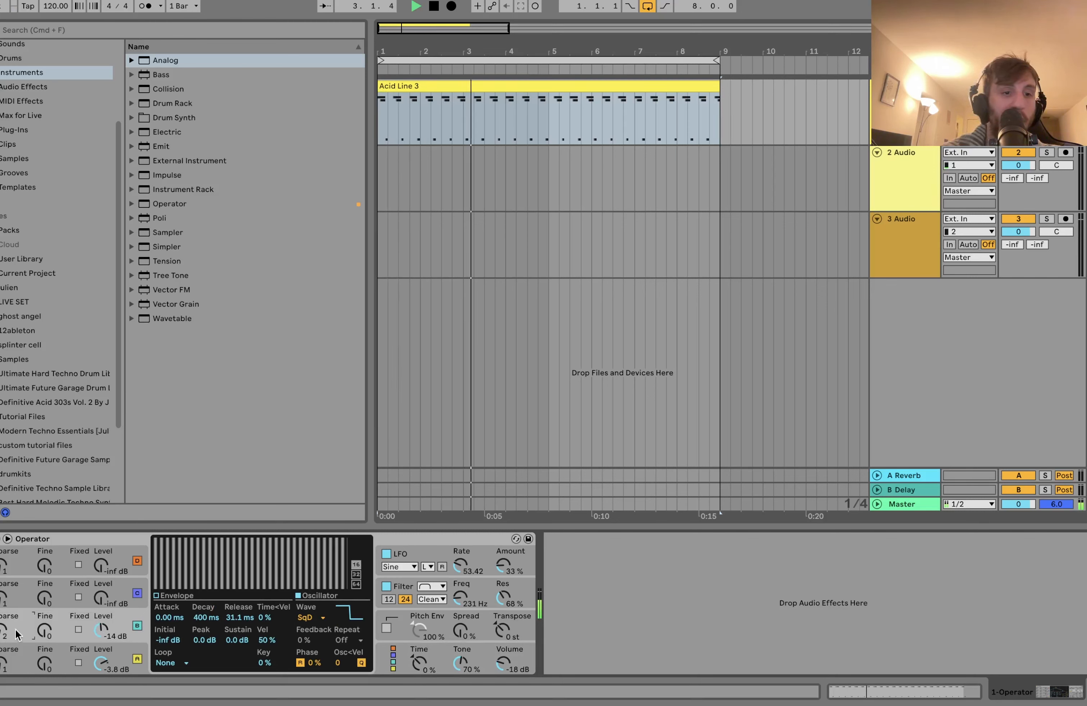
left_click_drag(101, 630, 100, 612)
left_click(323, 620)
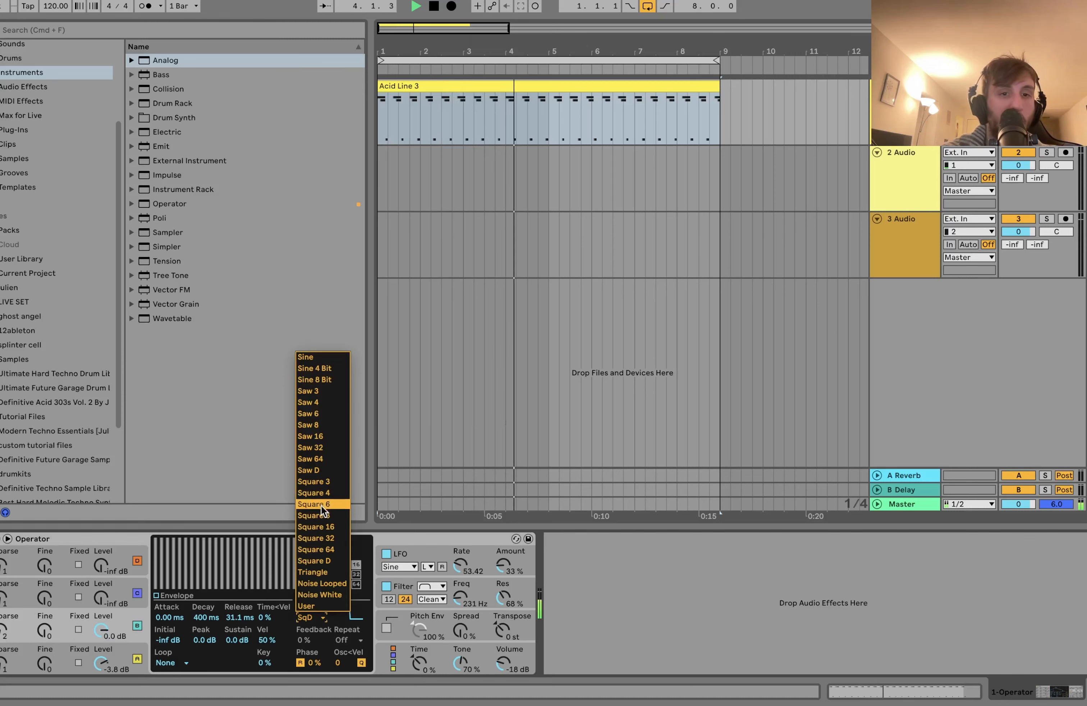
left_click(312, 442)
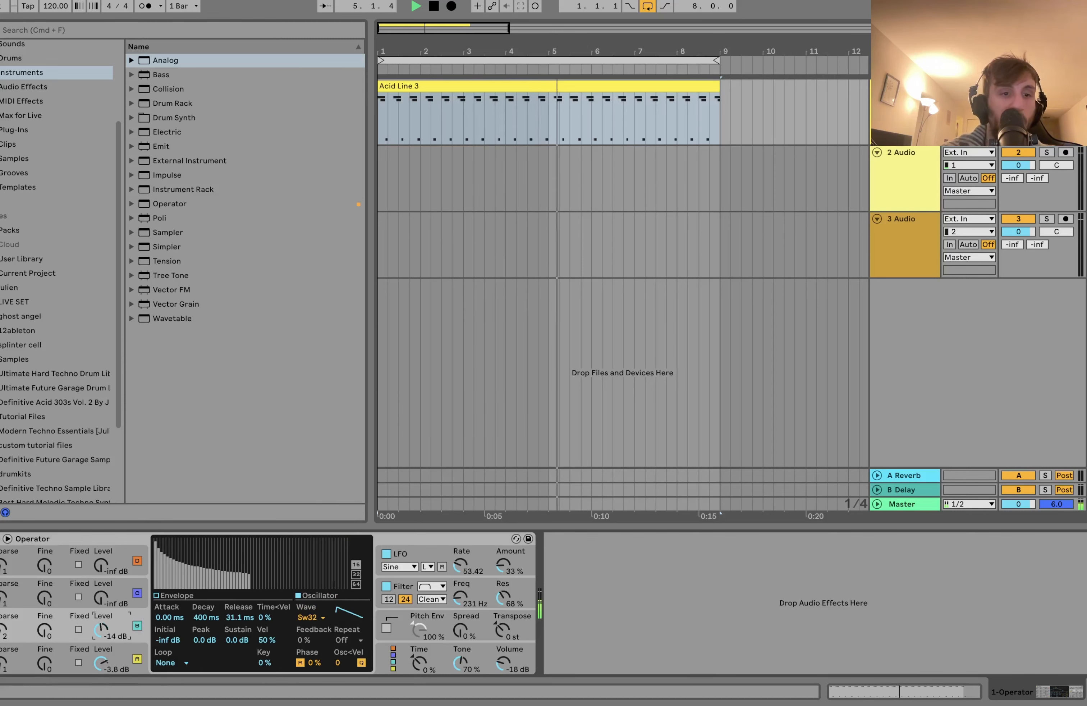
left_click_drag(101, 630, 100, 657)
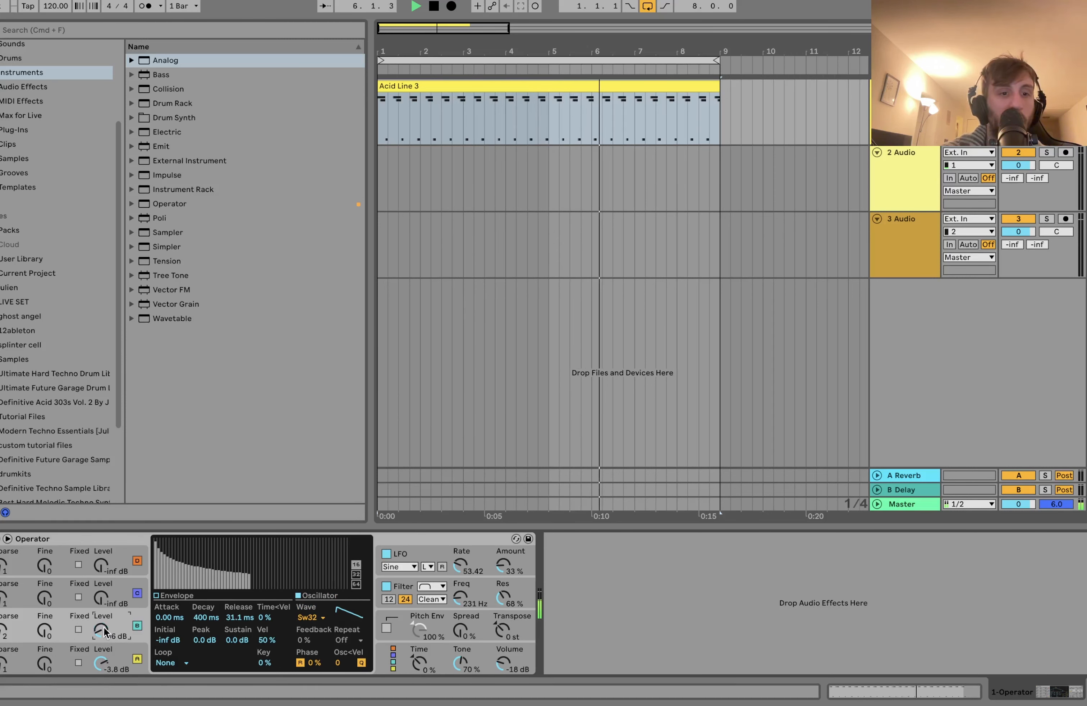
Step: Set oscillator B's envelope to 170 ms attack, 55.1 s decay and -inf dB sustain, and its level to -35 dB while auditioning the clip
key("space")
left_click_drag(239, 640, 238, 687)
left_click_drag(207, 621, 170, 635)
key("space")
left_click_drag(101, 629, 103, 619)
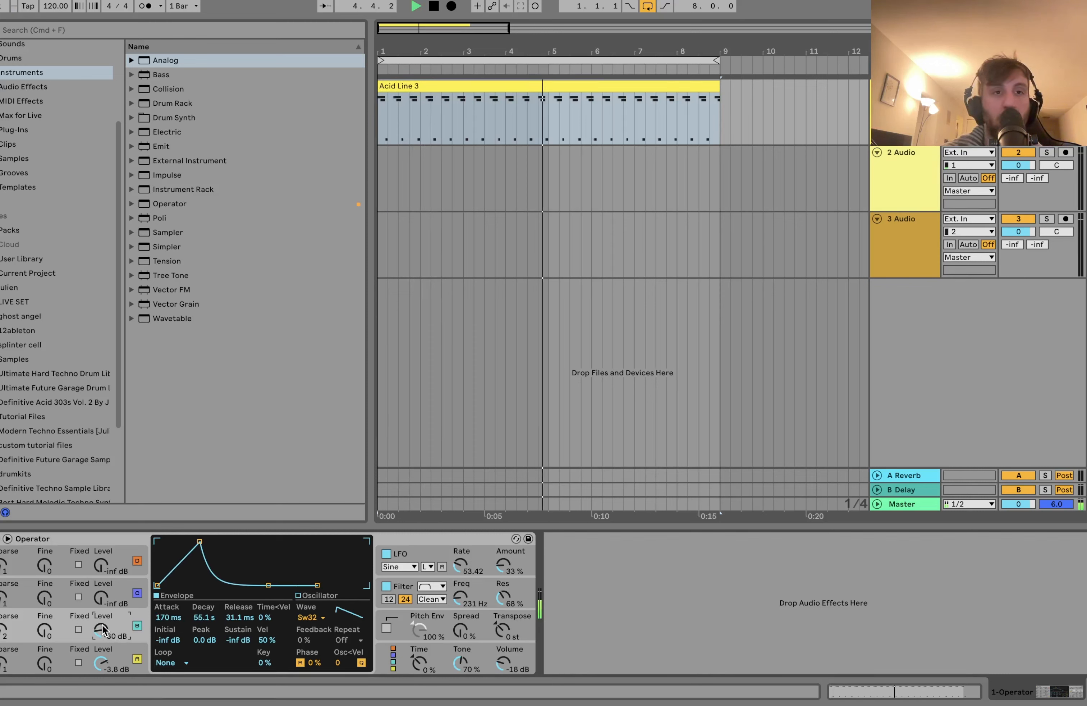
key("space")
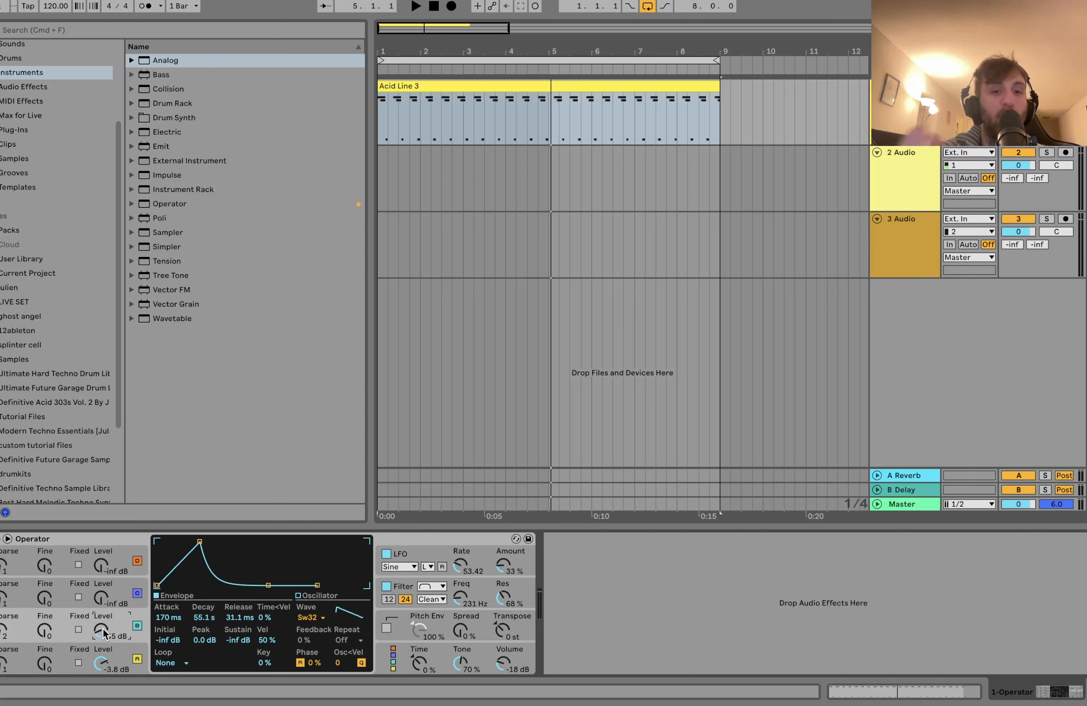
Step: Review the settings of oscillators D and B, and turn oscillator B off
left_click(115, 559)
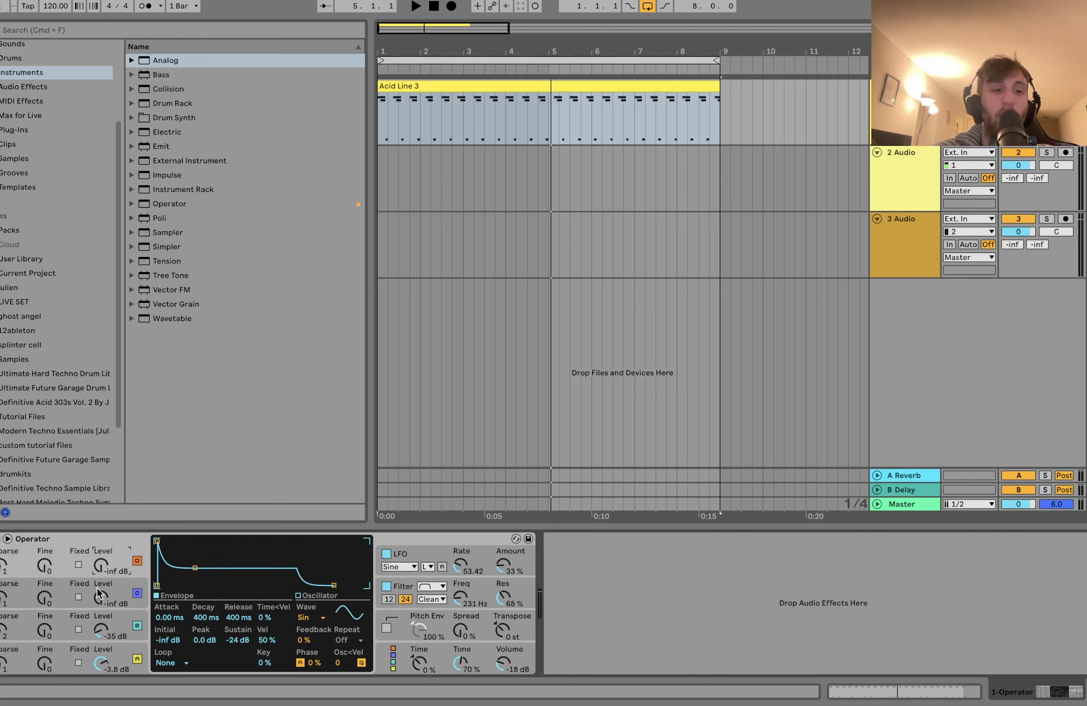
left_click(123, 626)
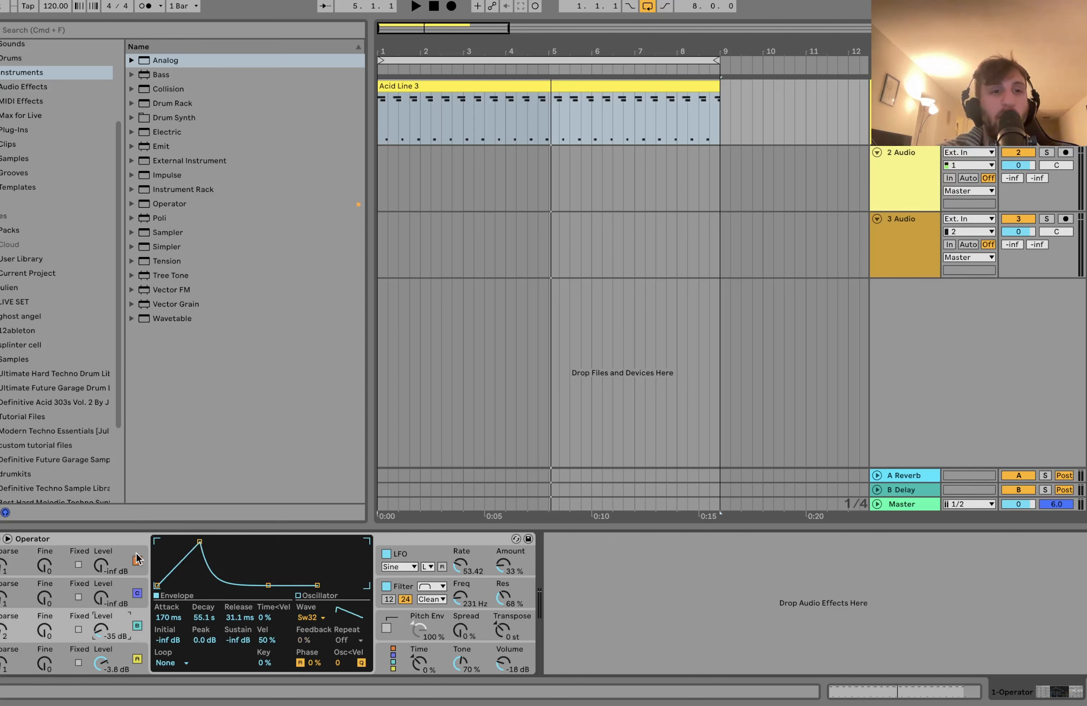
left_click(137, 627)
left_click(137, 627)
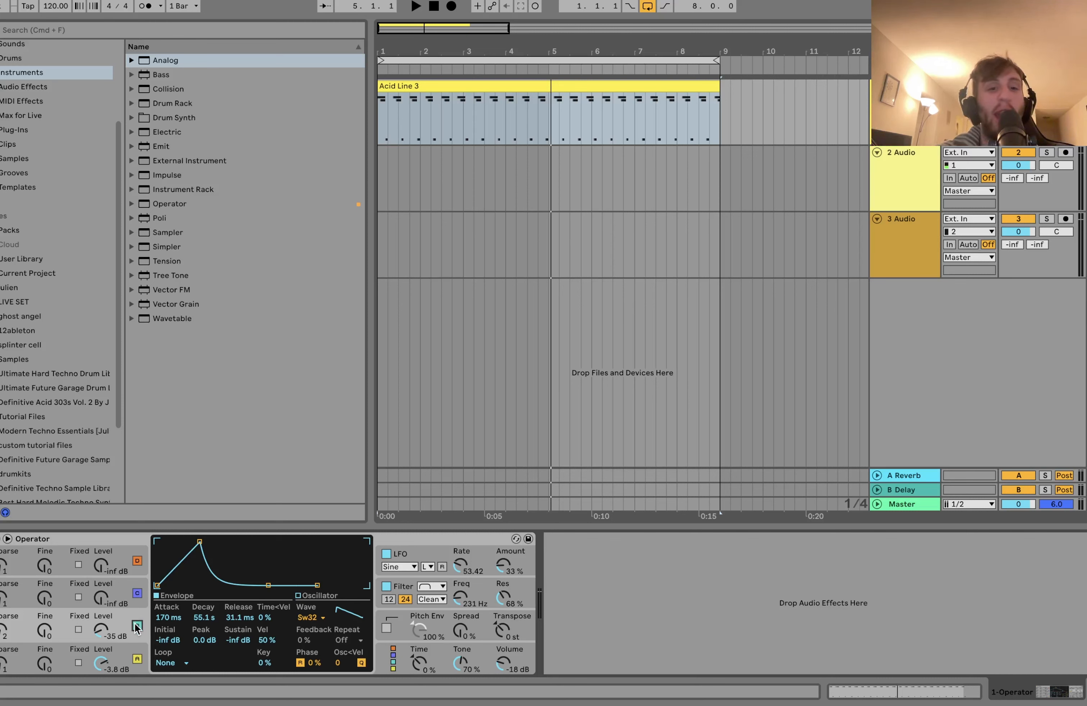
left_click(137, 626)
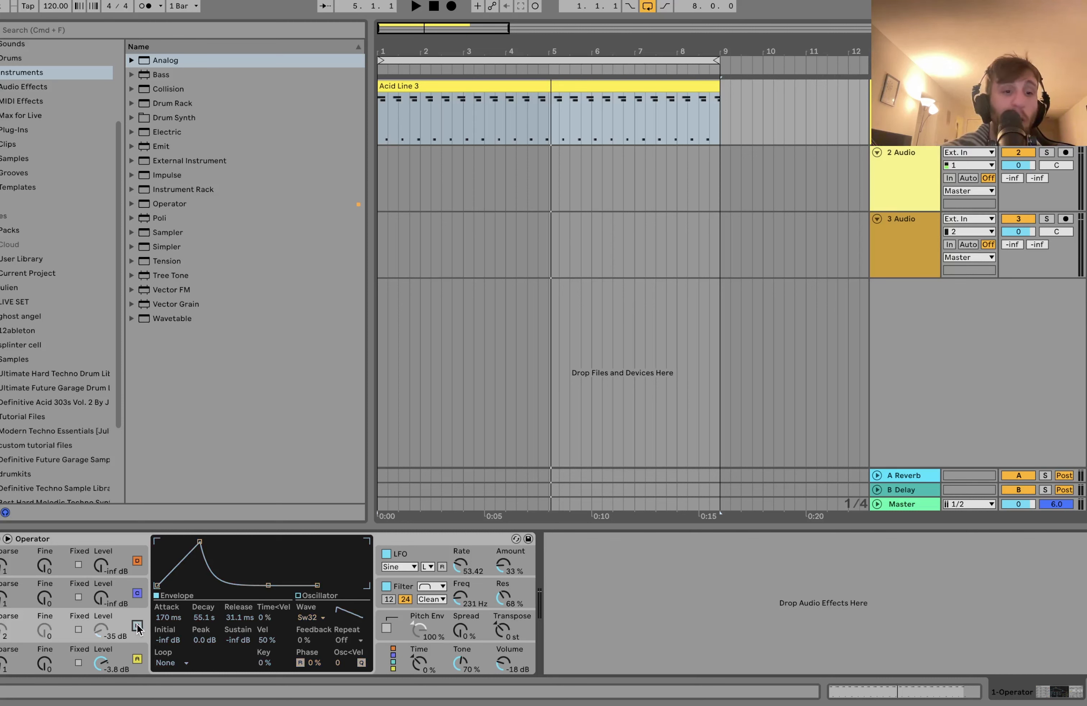
left_click(136, 626)
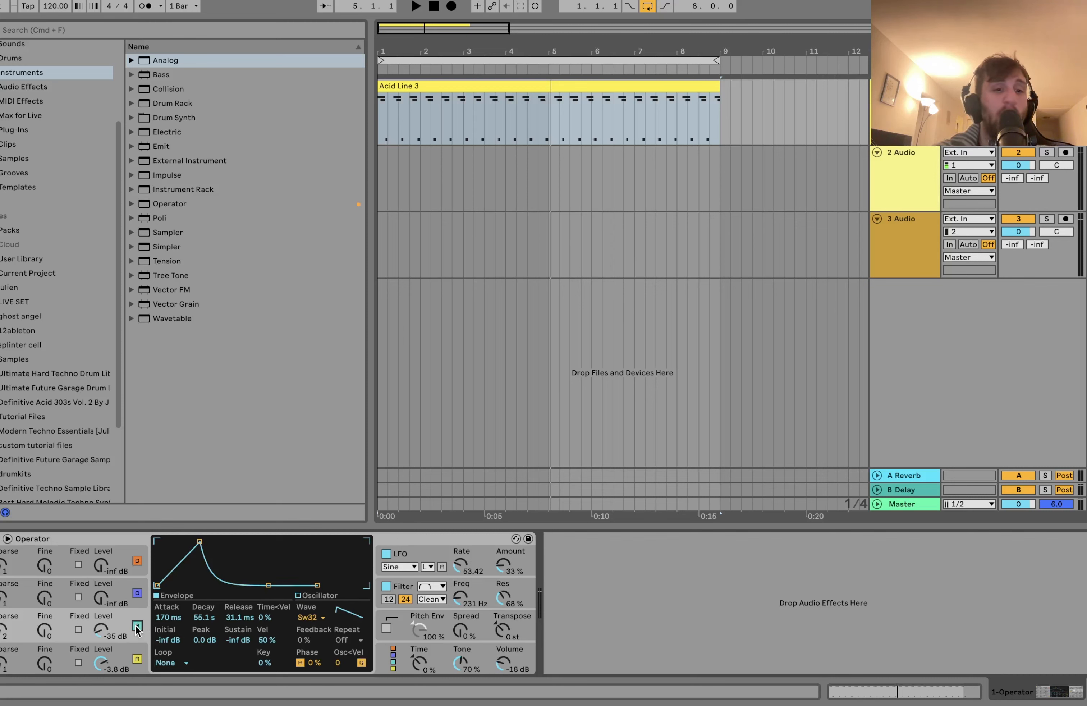
left_click(136, 626)
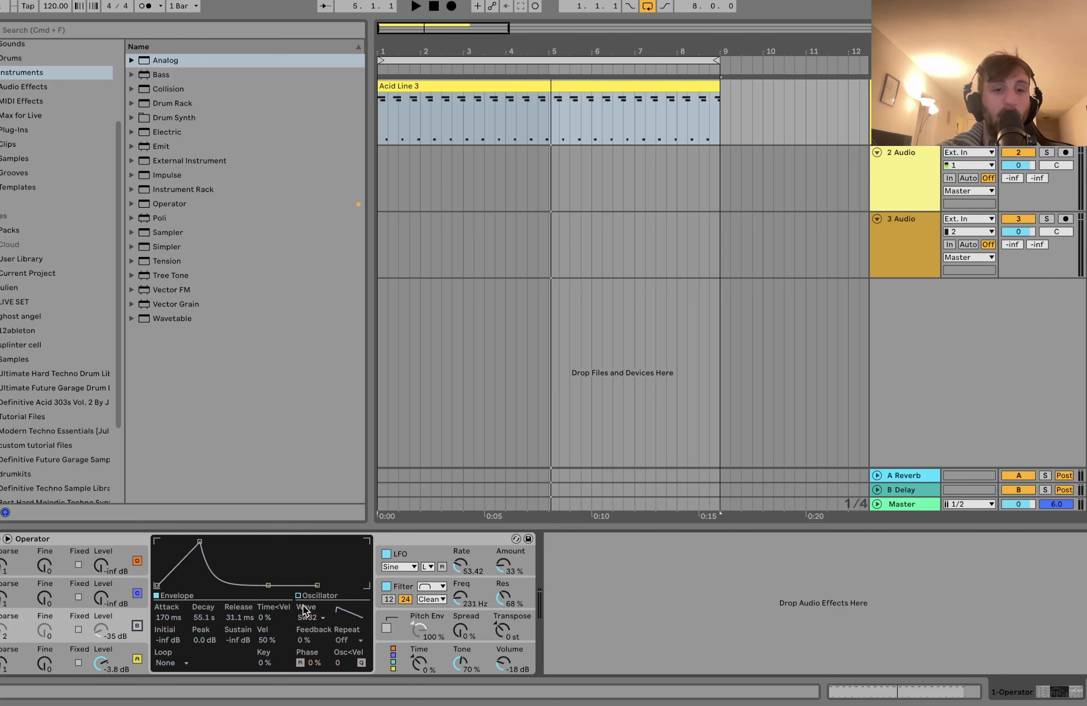
Step: Show the automation of Operator's filter frequency and shape a rising and falling curve over the first bars of the Acid Line 3 clip
right_click(458, 594)
left_click(492, 616)
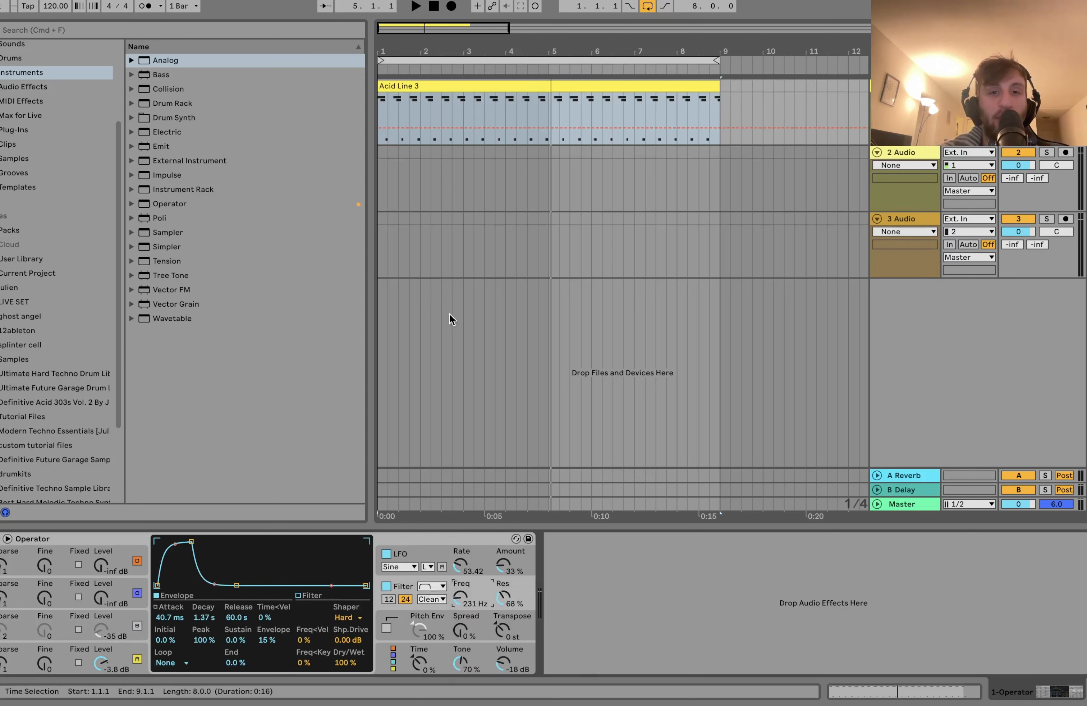
scroll(399, 95, "up", 5)
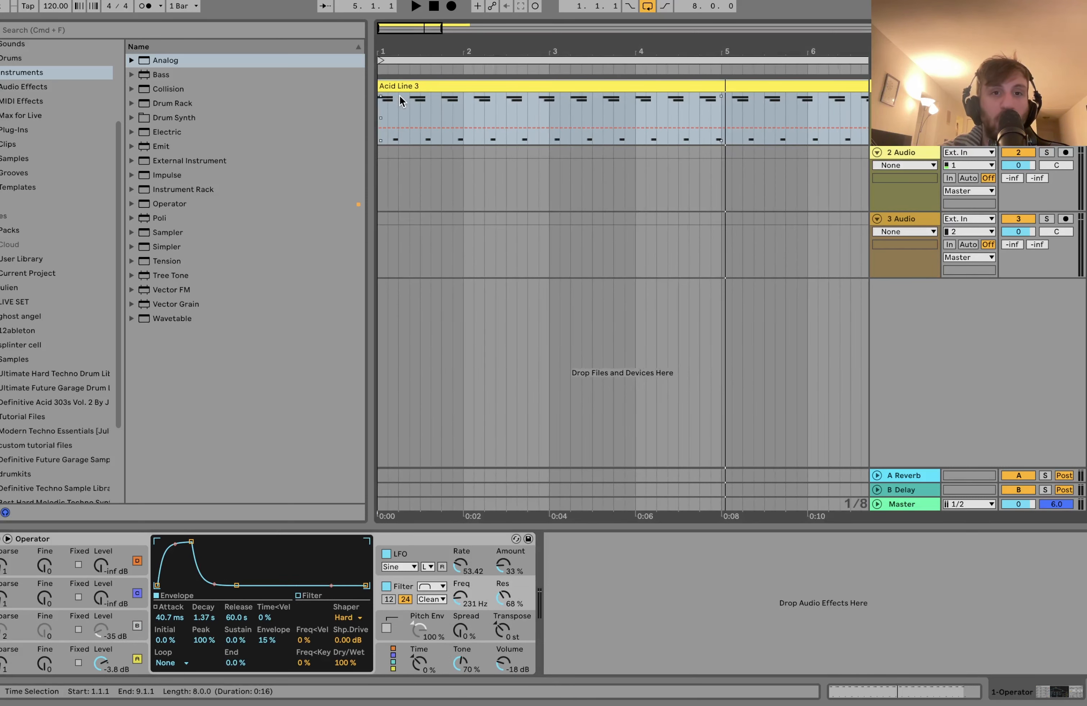
left_click(409, 128)
left_click_drag(438, 128, 562, 126)
key("space")
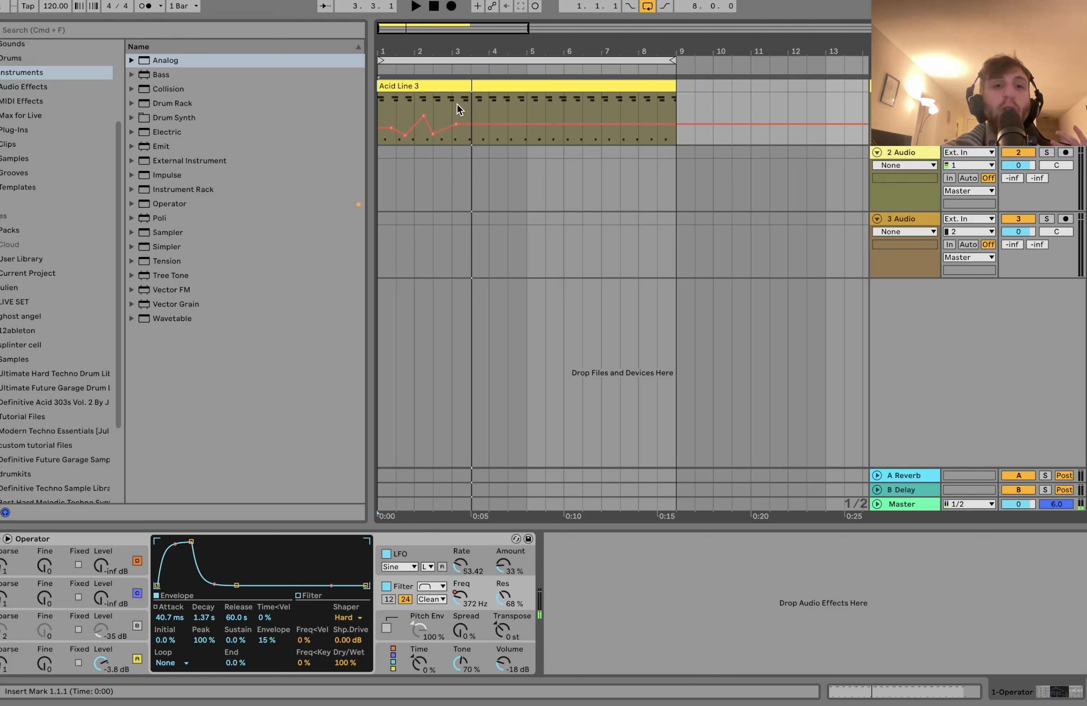
left_click_drag(424, 114, 424, 121)
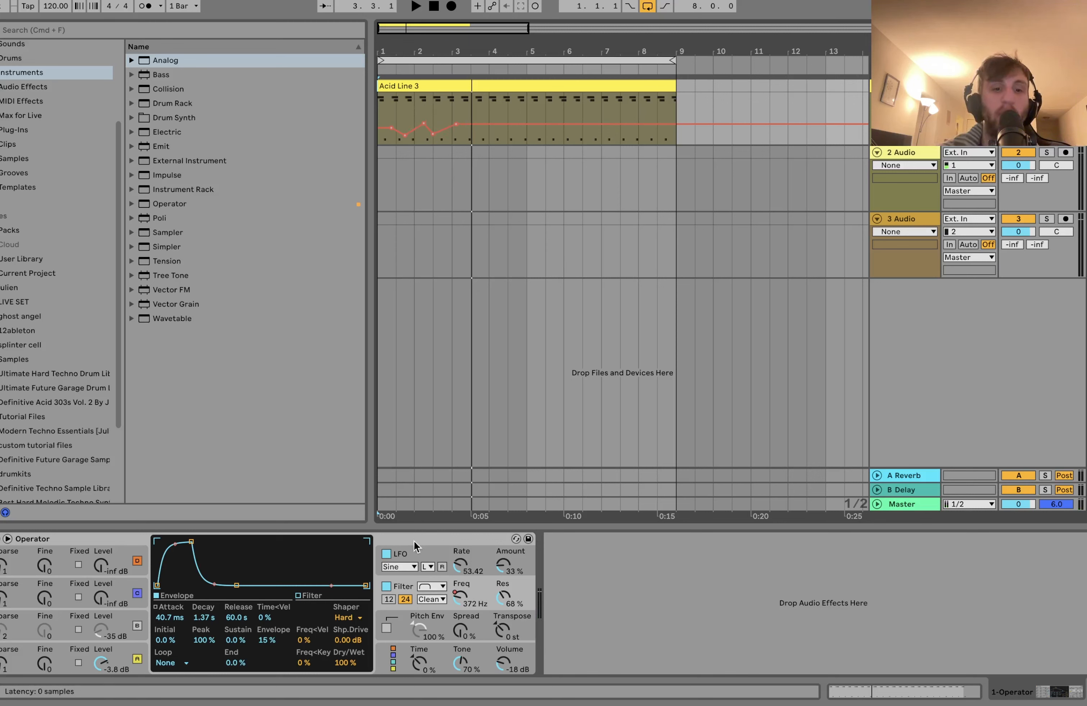
Step: Set Operator's filter slope to 12 dB and play the clip while sweeping the filter frequency
left_click(388, 599)
key("space")
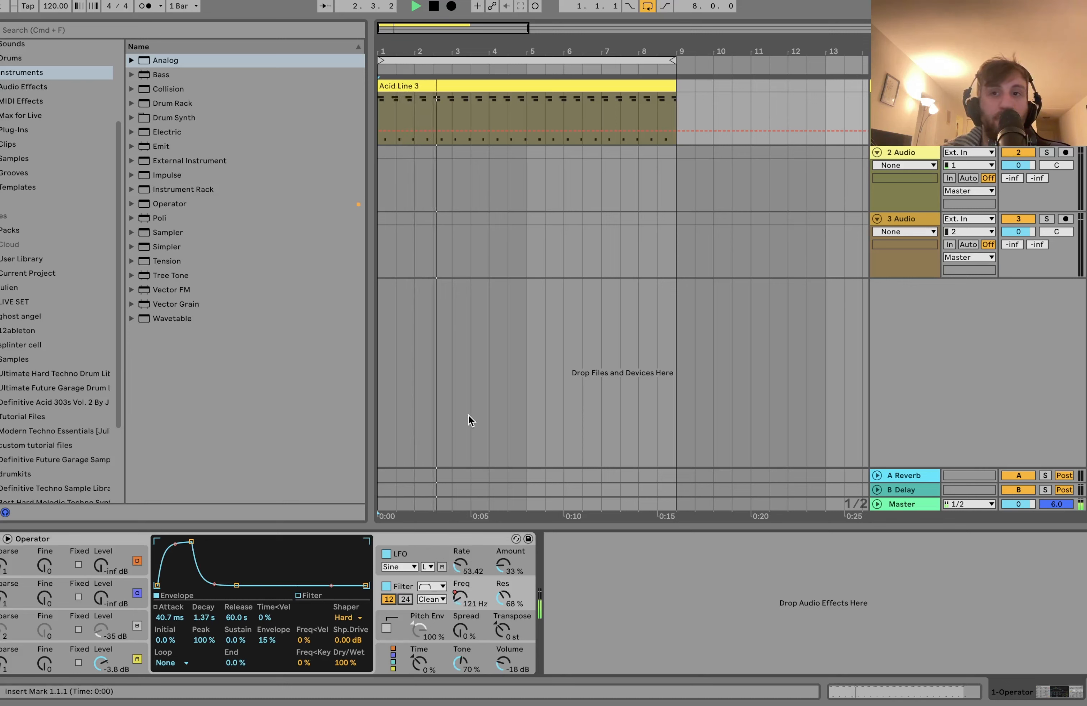
key("space")
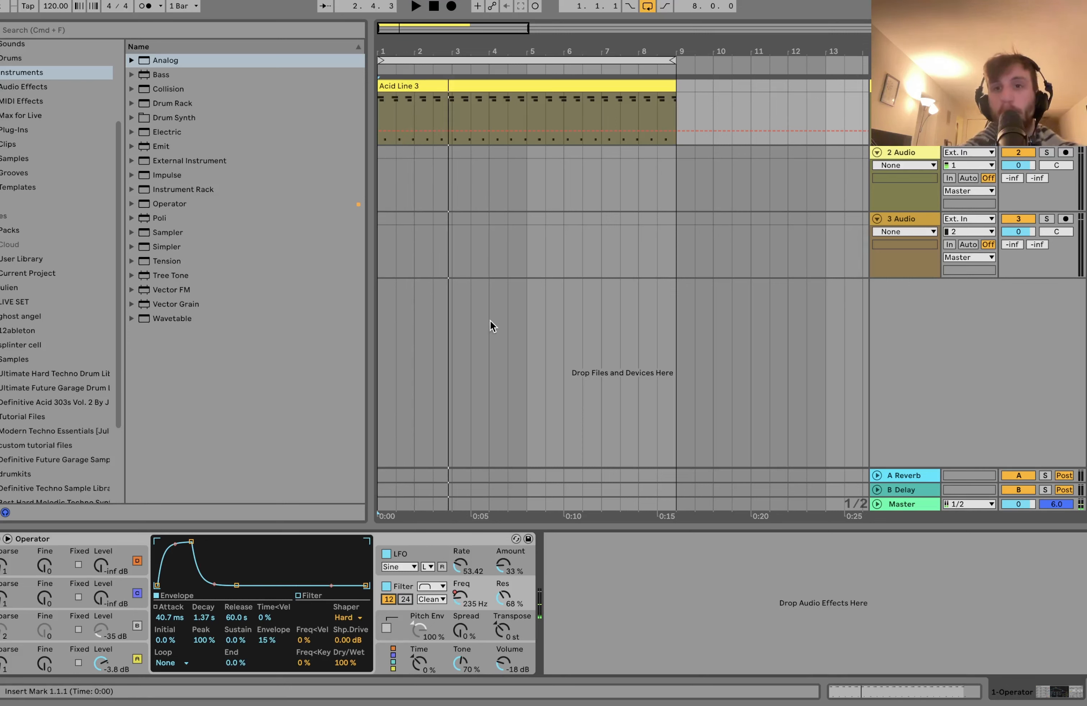
Step: Add Amp and Delay after Operator, with Delay's sync at 2, filter at 3.35 kHz, filter width at 2.18 and dry/wet at 31 %
left_click(512, 86)
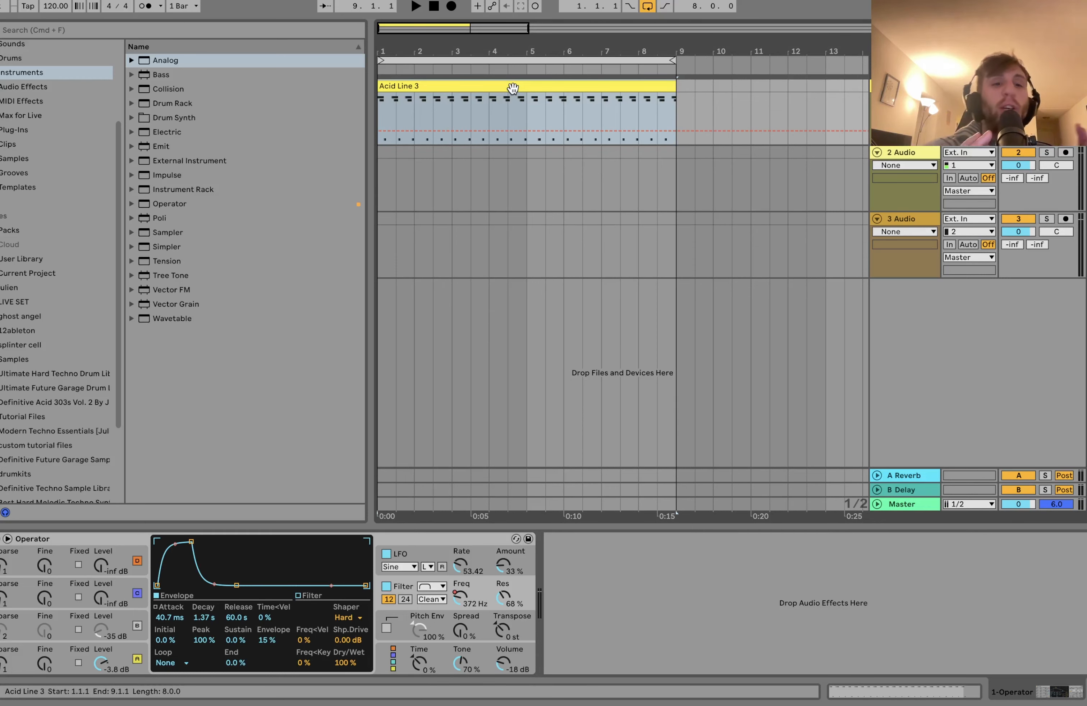
left_click(52, 86)
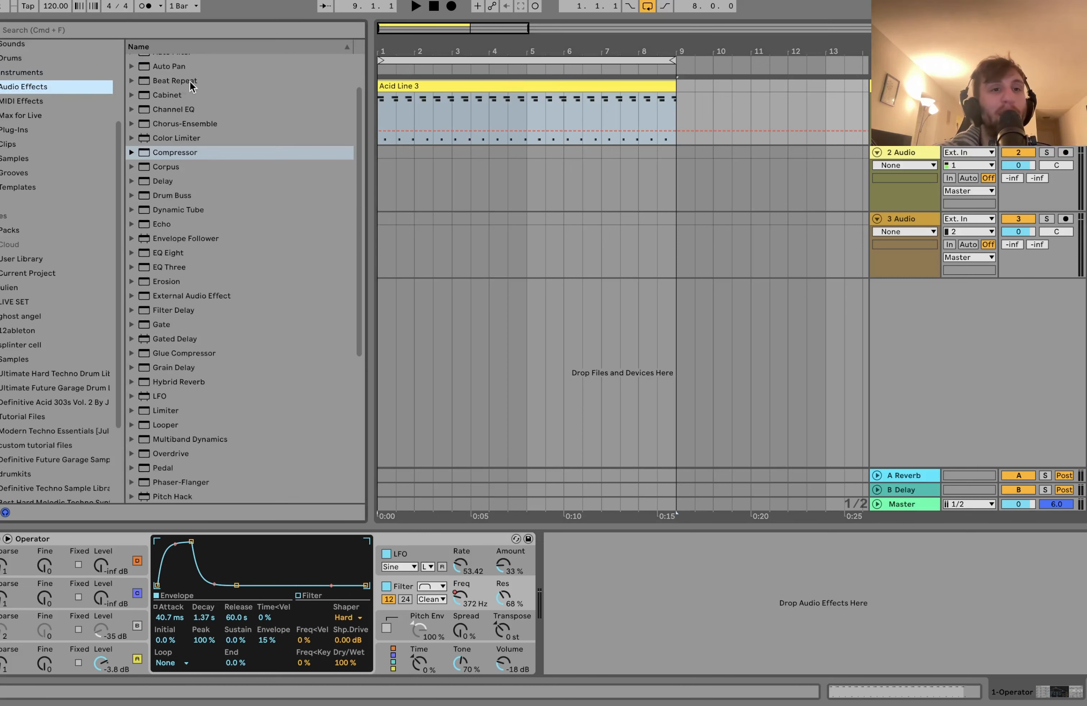
double_click(161, 77)
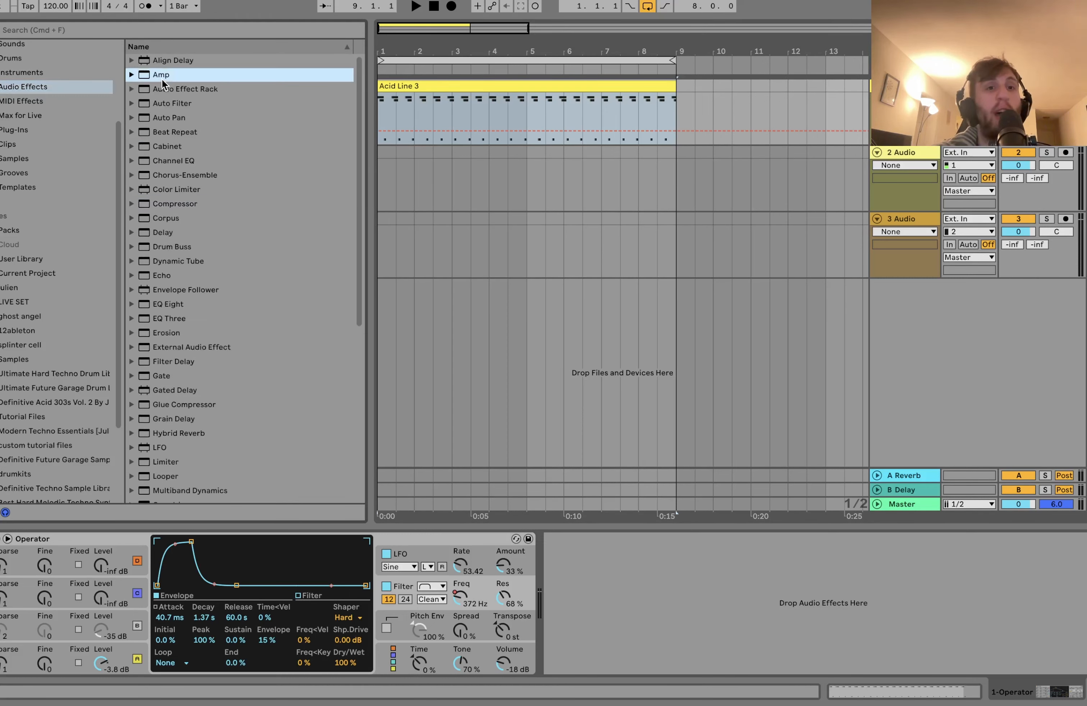
double_click(163, 232)
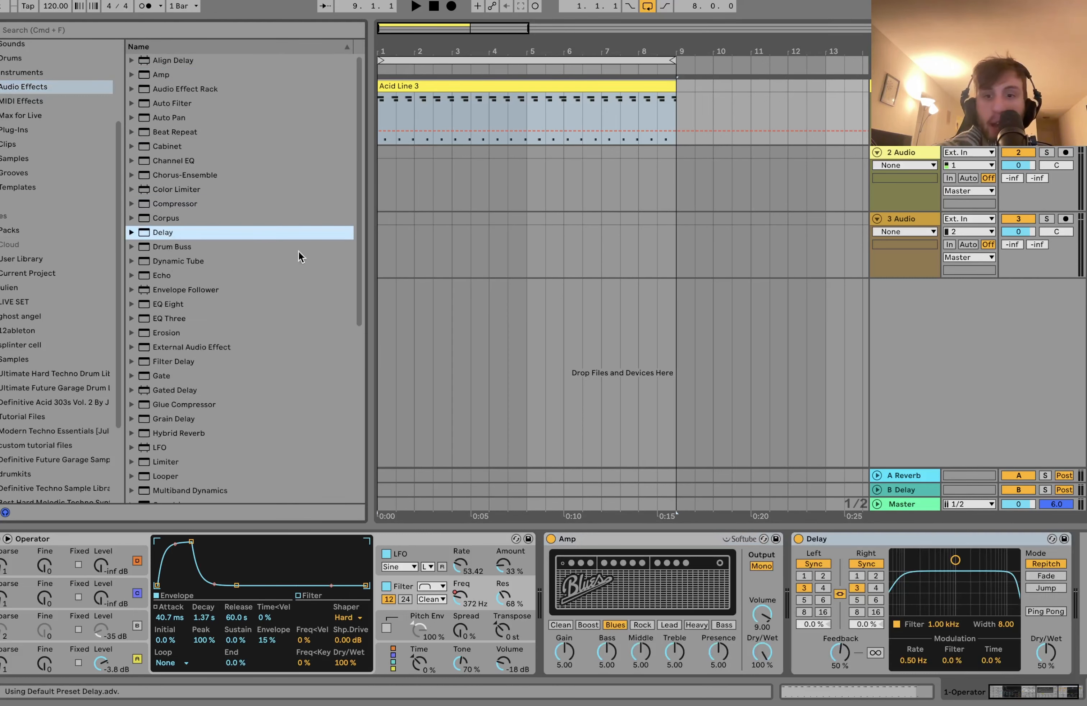
left_click_drag(983, 595, 980, 599)
left_click_drag(1046, 652, 1046, 662)
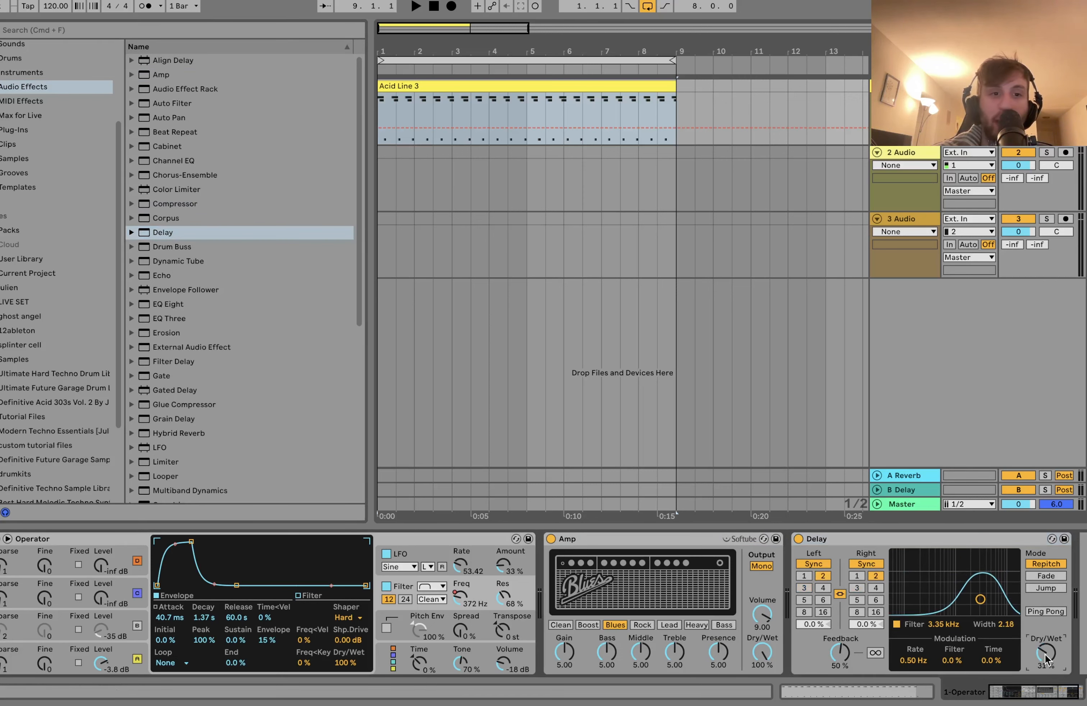
Step: Add EQ Eight between Operator and Amp, with band 1 as a low cut at 108 Hz
double_click(182, 305)
left_click_drag(802, 538, 552, 611)
left_click(550, 655)
left_click(543, 576)
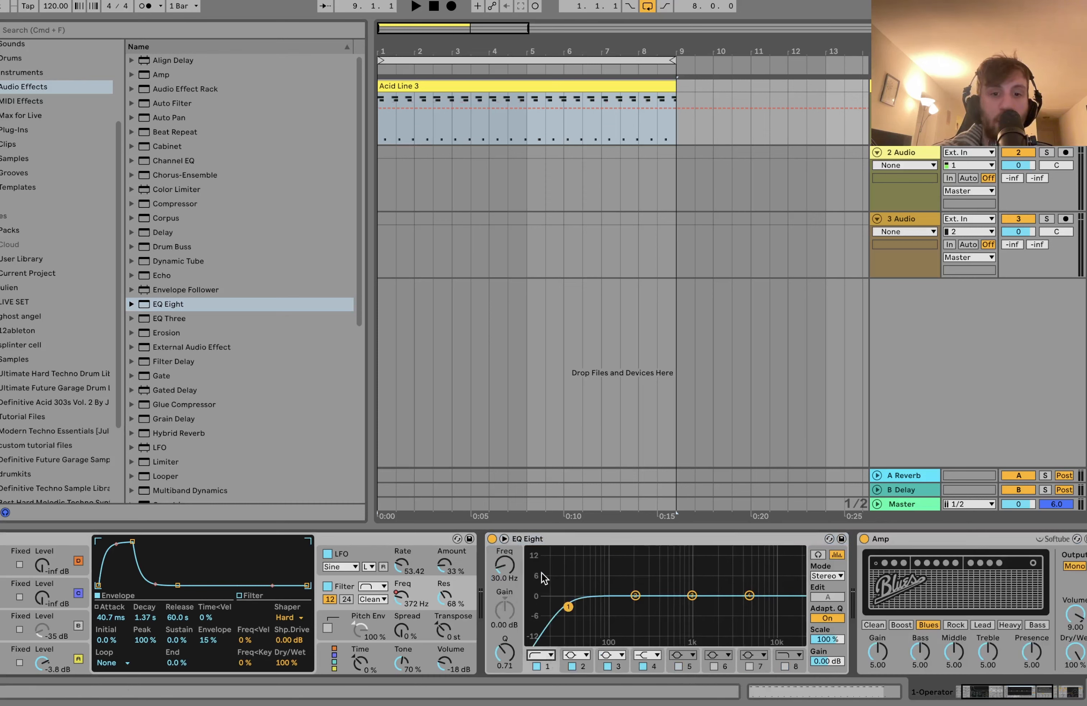
left_click_drag(505, 573, 504, 568)
Step: Audition the Rock, Boost and Blues models in Amp during playback, keep Blues and set the dry/wet to 23.0 %
key("space")
scroll(503, 569, "right", 6)
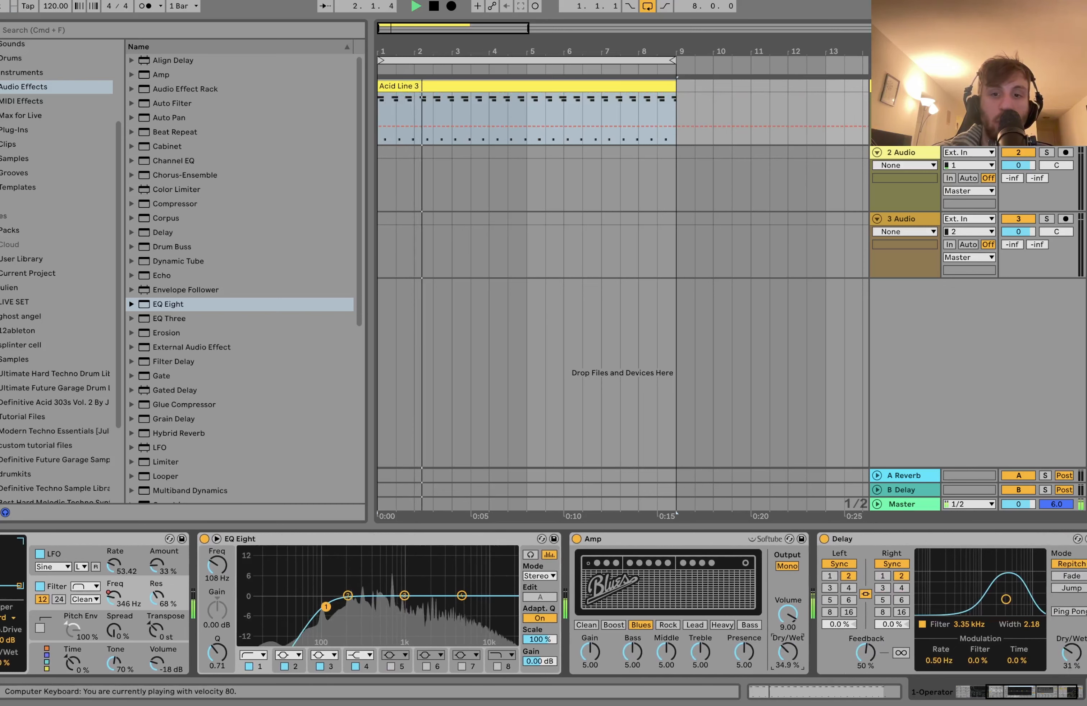
left_click(667, 624)
left_click(637, 626)
left_click(613, 625)
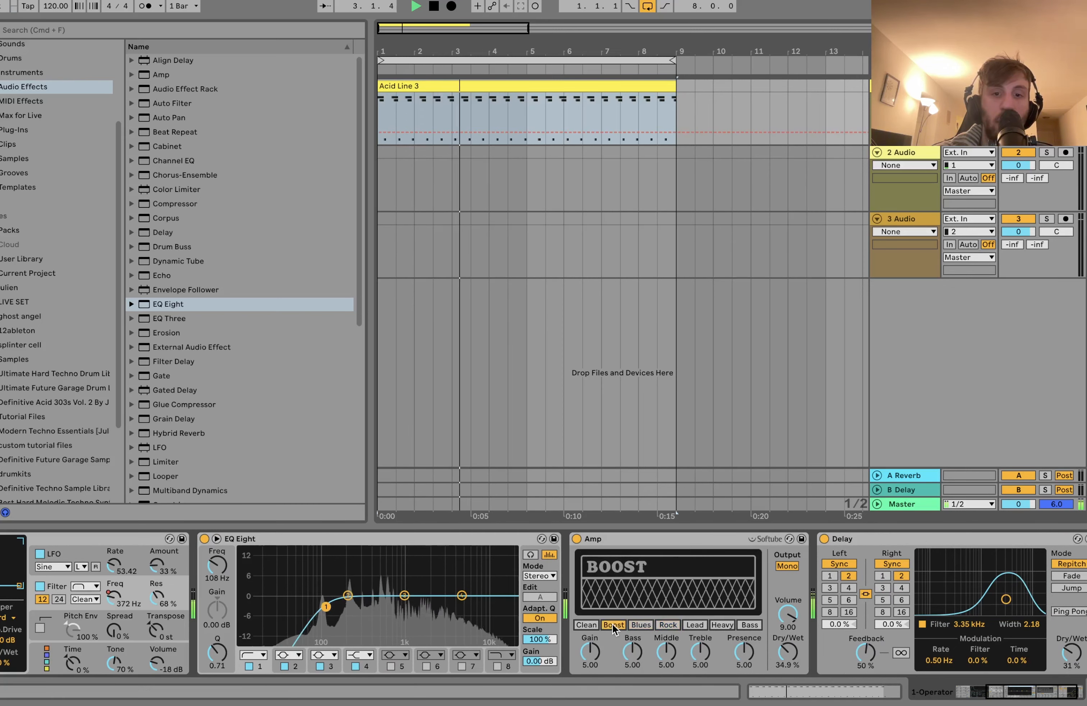
left_click(641, 624)
left_click_drag(788, 651, 787, 663)
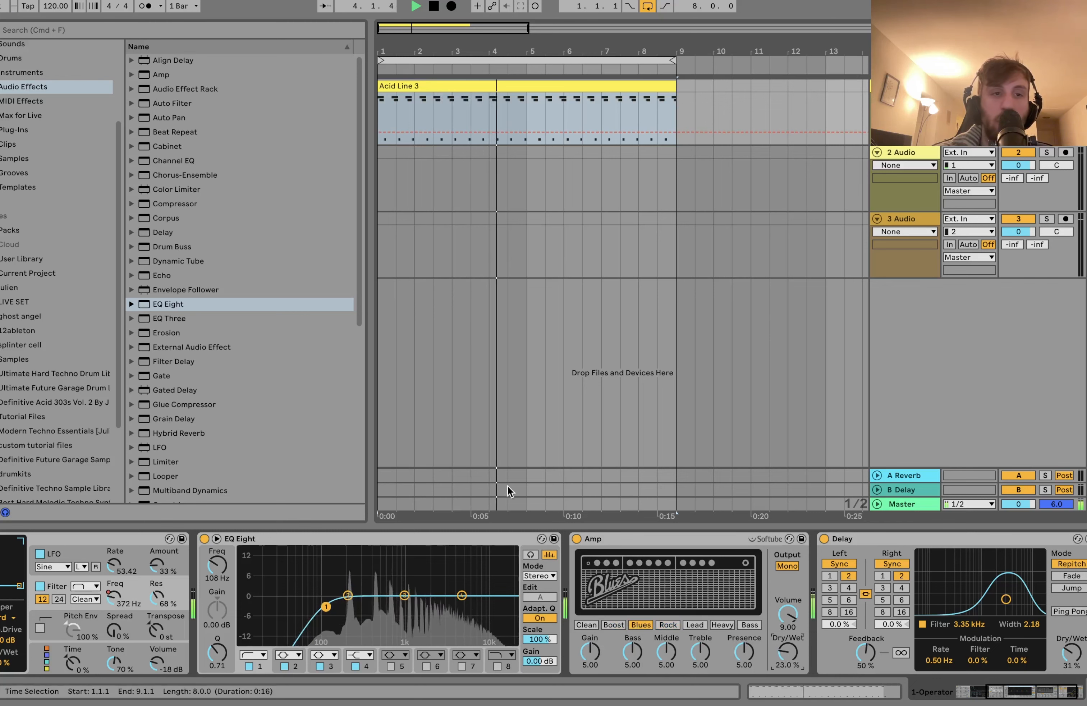
Step: Set Delay's filter to 1.67 kHz with a width of 2.62 and its dry/wet to 18 %, and enable Ping Pong
left_click_drag(1006, 599, 992, 596)
left_click_drag(1072, 653, 1072, 664)
left_click(1071, 612)
key("space")
Step: Add a Limiter at the end of the device chain, raise its gain to about 4 dB and audition the clip
scroll(181, 452, "down", 2)
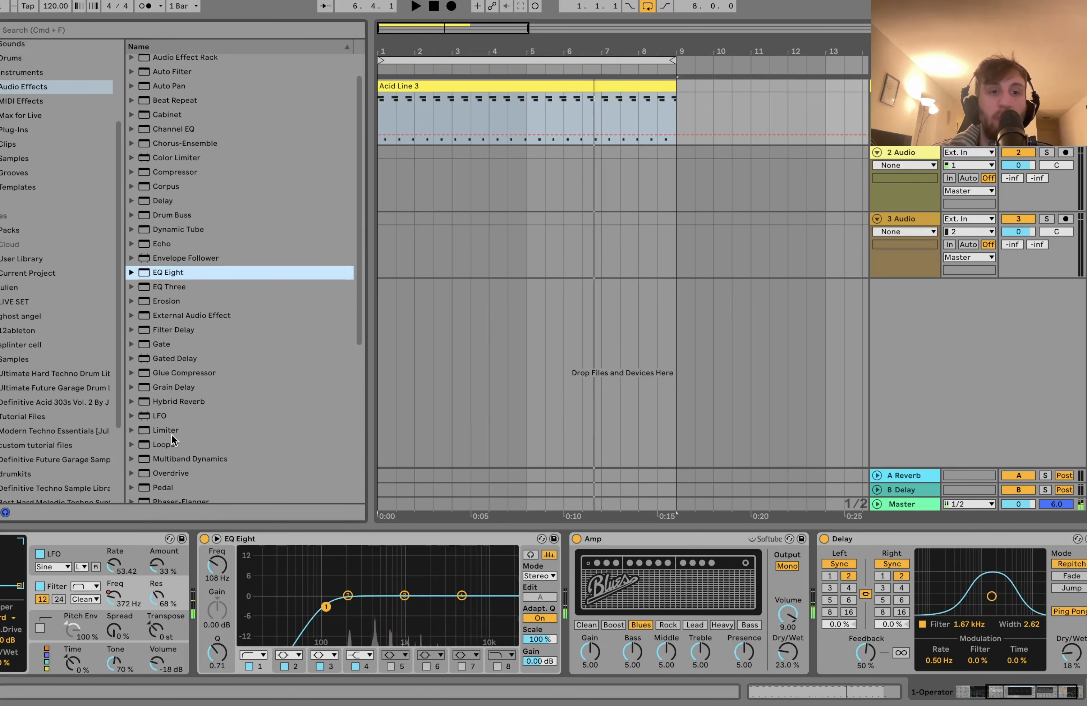
double_click(171, 429)
left_click_drag(1080, 565, 1029, 562)
key("space")
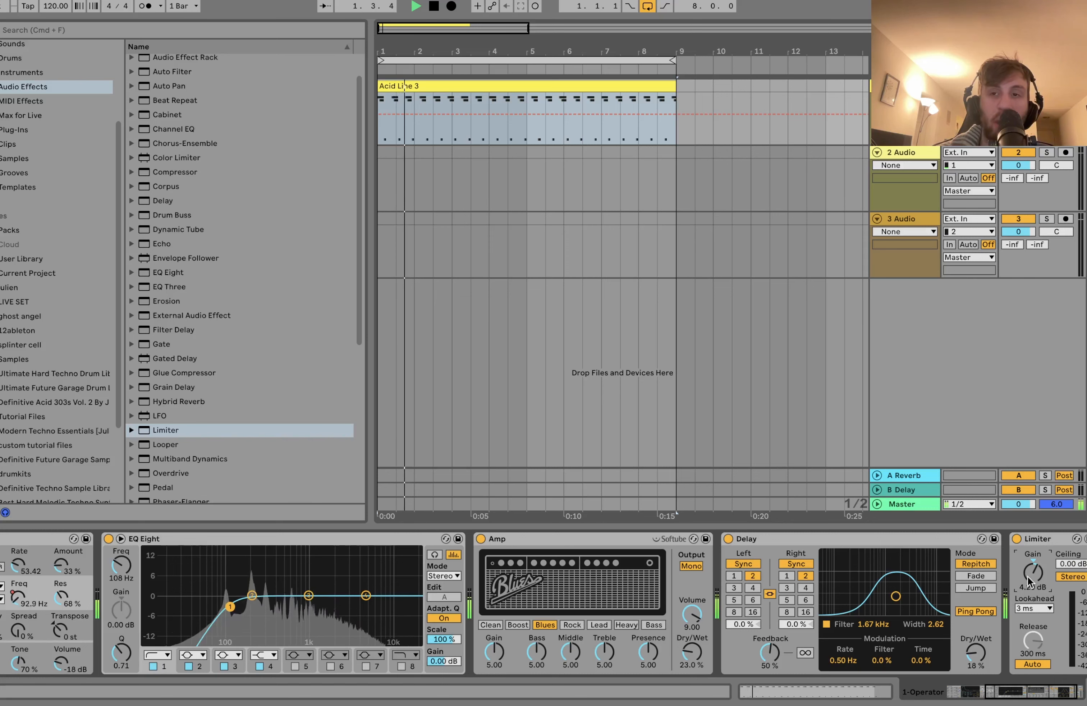
key("space")
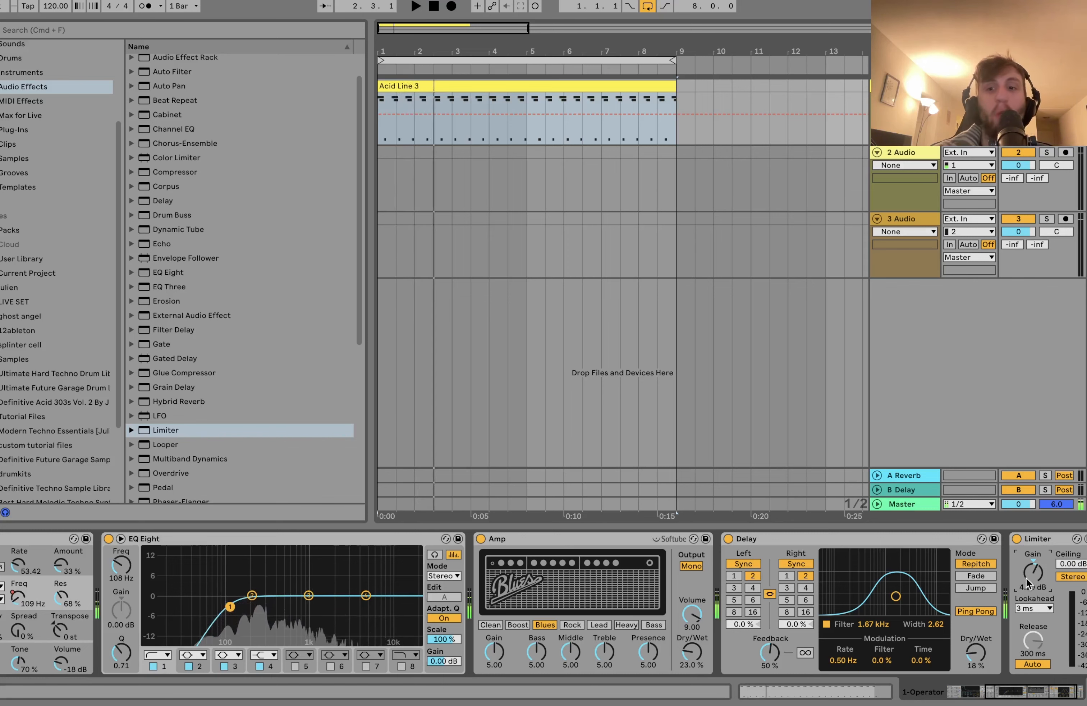
Step: Look through the Definitive Acid 303s Vol. 2 pack and review the settings of Operator's oscillators B and A
scroll(851, 660, "left", 10)
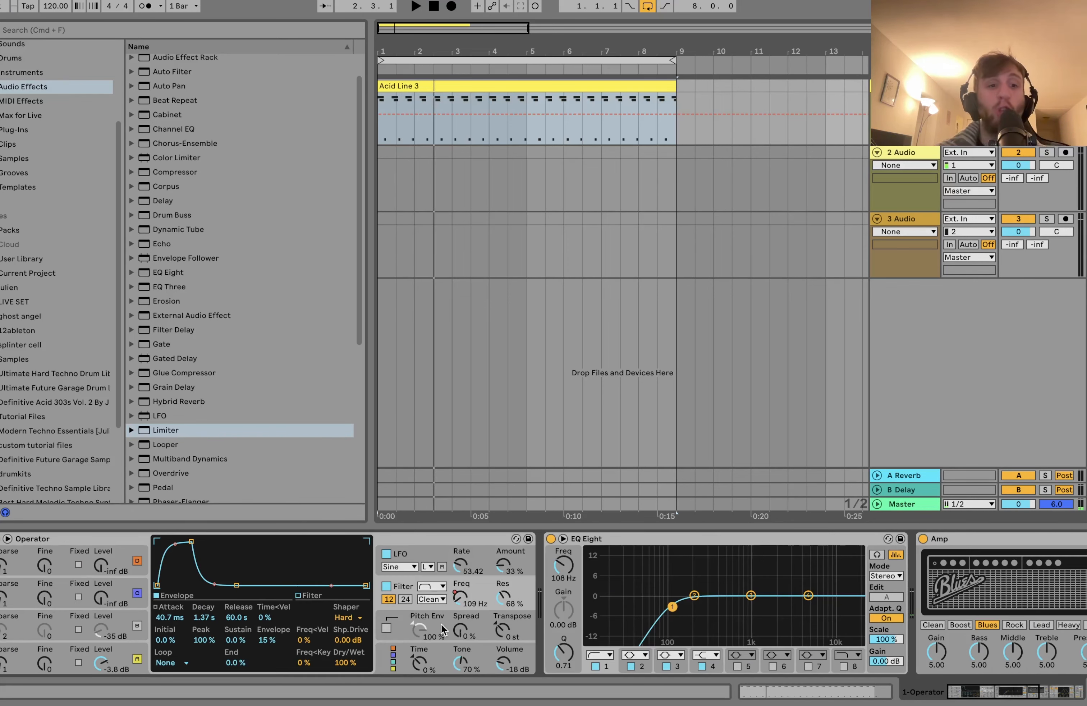
left_click(85, 534)
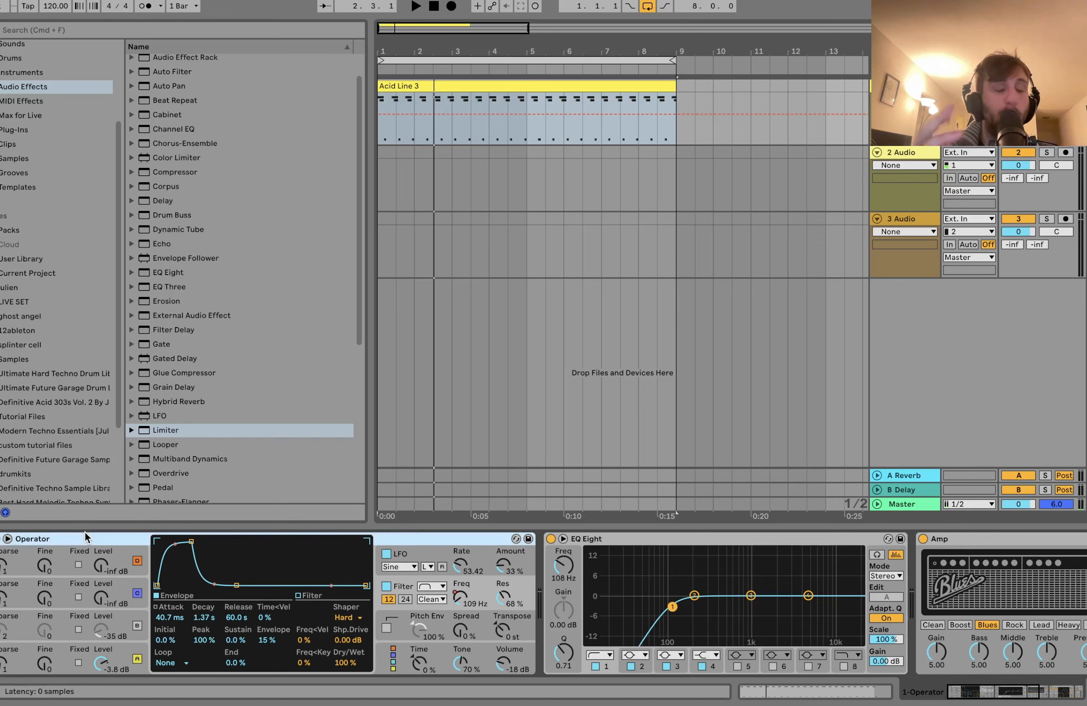
left_click(63, 402)
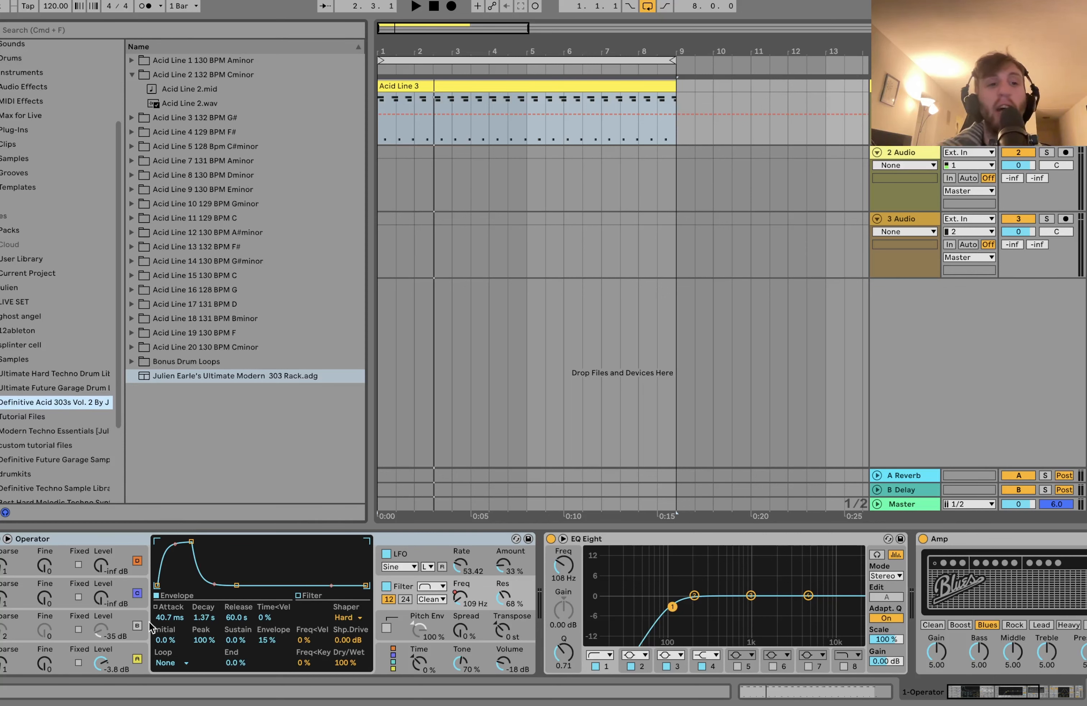
left_click(126, 615)
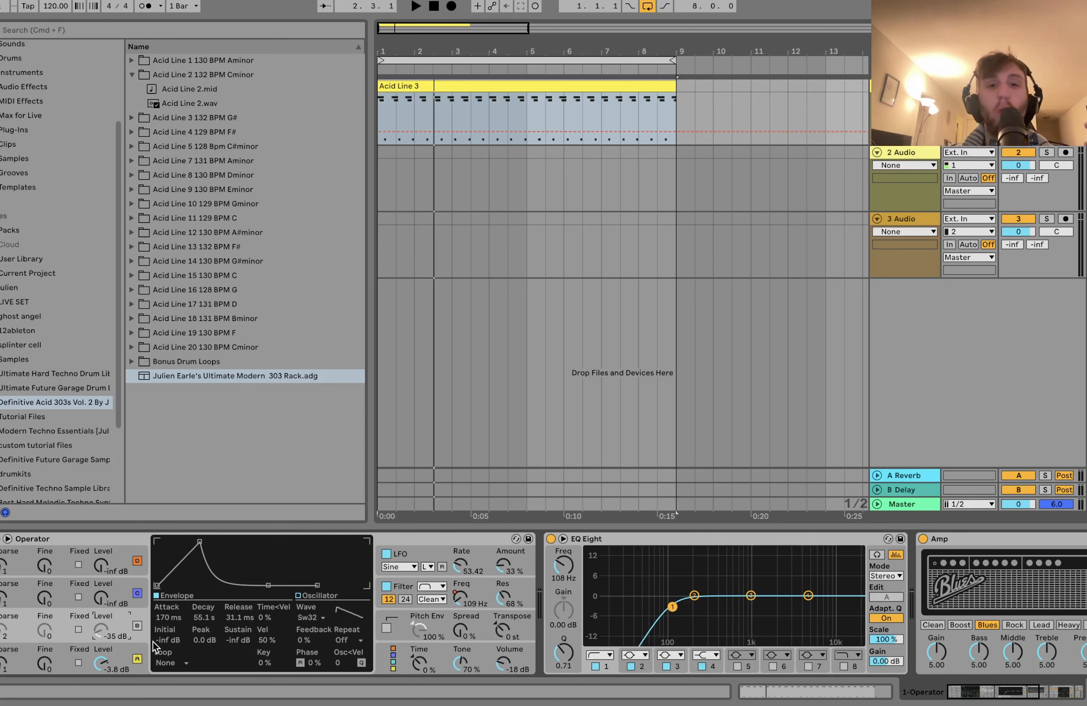
left_click(127, 649)
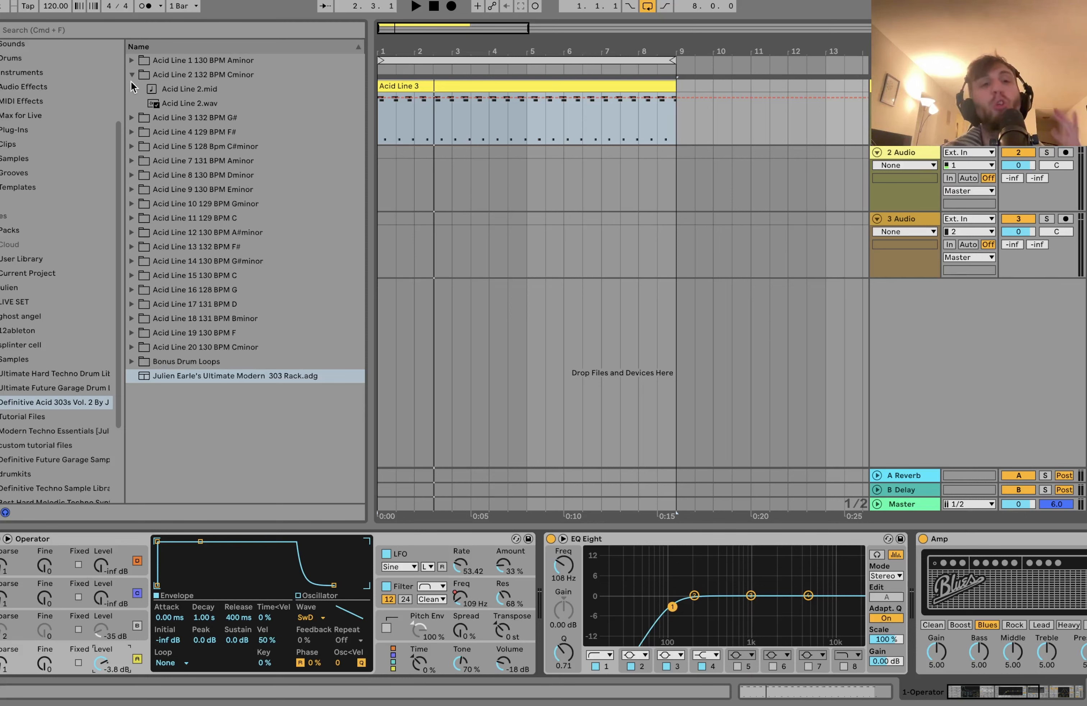
Step: Preview the WAV loops in the Acid Line 2, 3 and 5 folders of the pack and look at Acid Line 5.mid
left_click(163, 103)
left_click(142, 116)
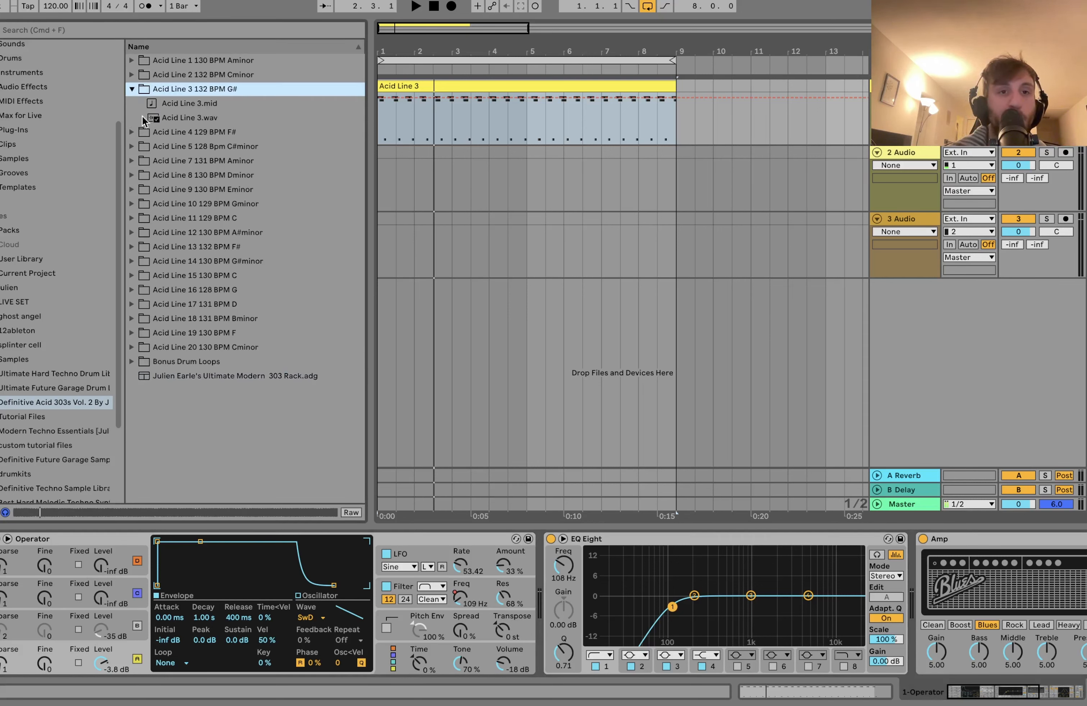
left_click(215, 118)
left_click(157, 146)
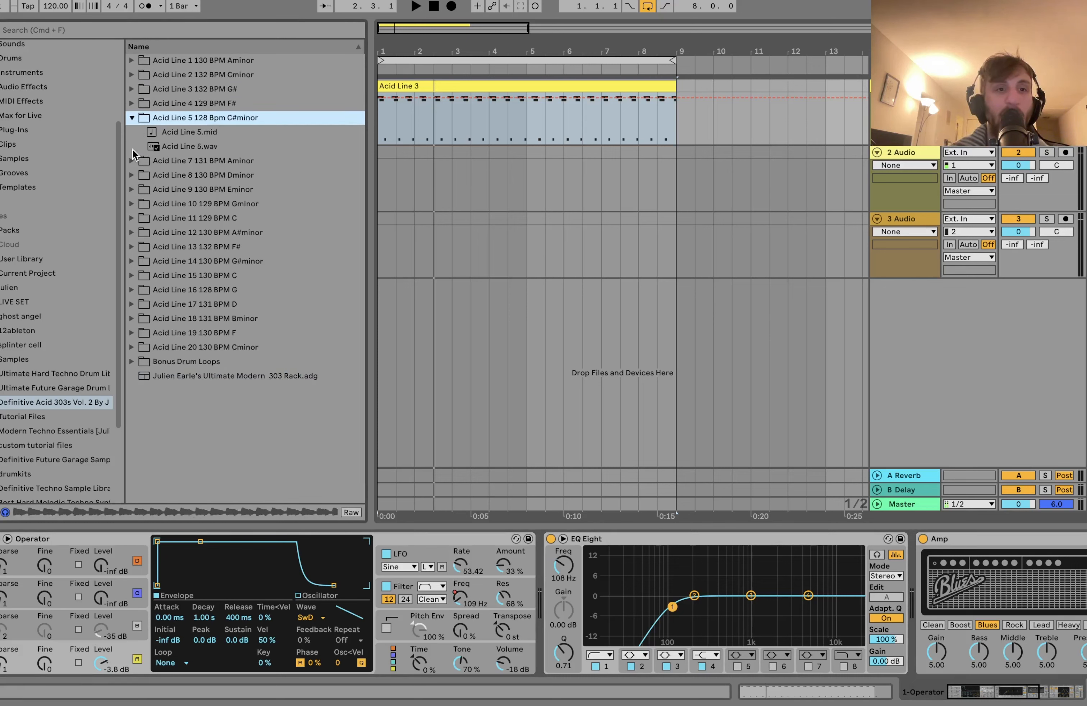
left_click(181, 147)
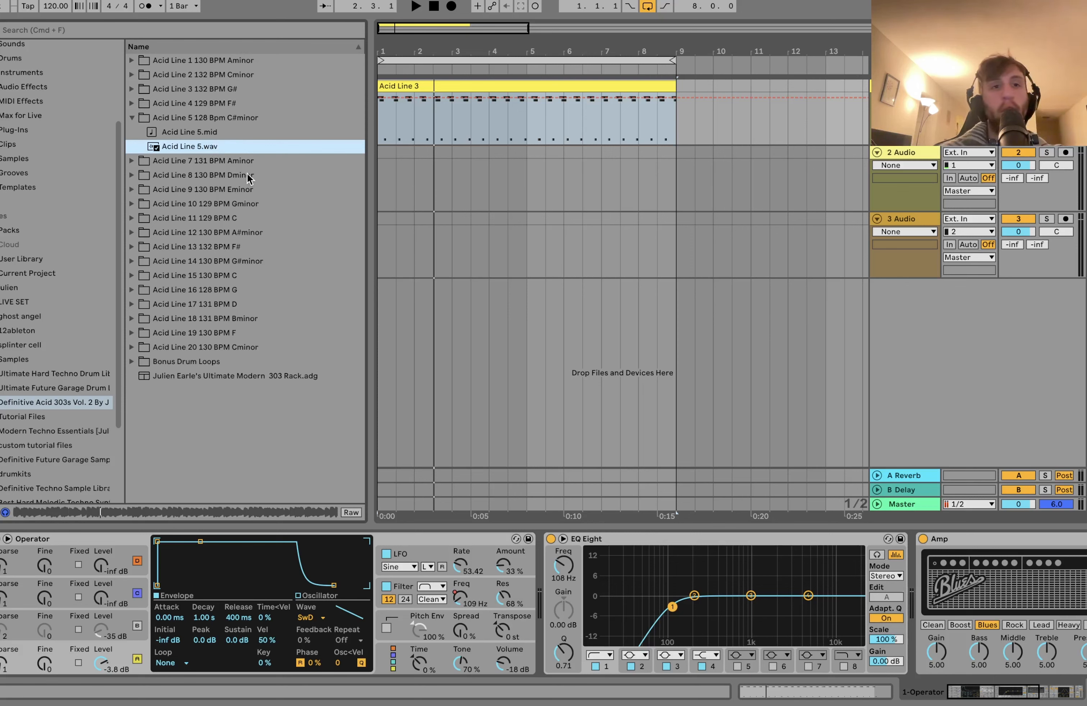
left_click(205, 135)
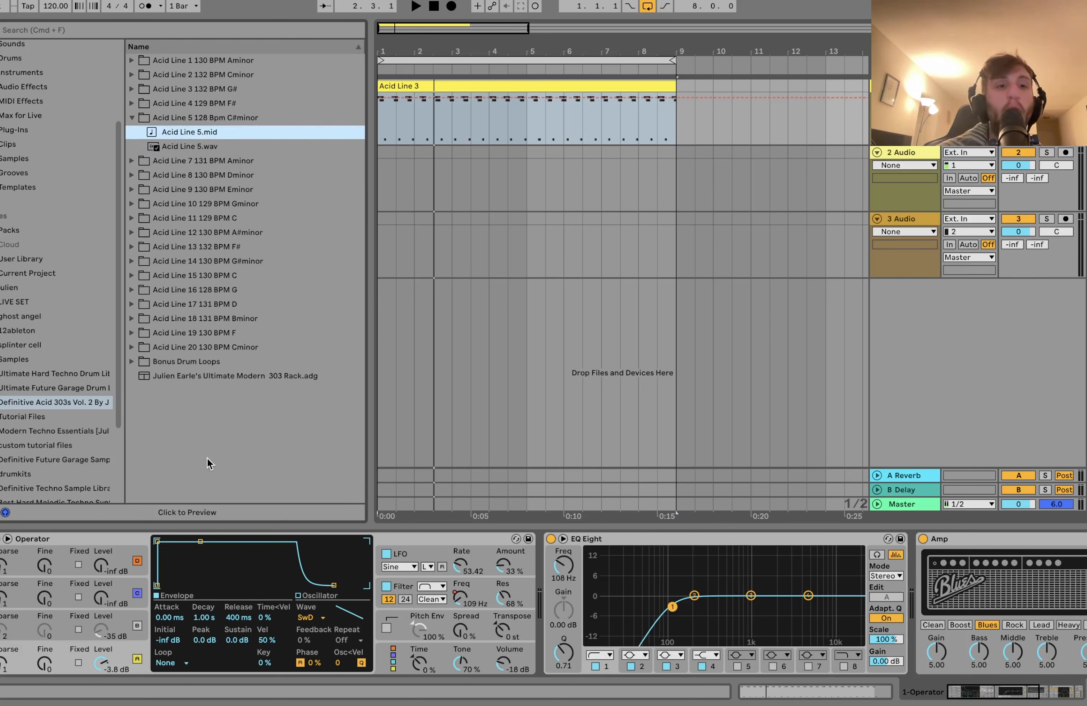
Step: Audition the Ultimate Modern 303 Rack on a new track with Filter Squelch 142 Hz, Length 127, More ACIIIID 127 and Crunch 10.0, and delete the track
left_click_drag(192, 373, 730, 367)
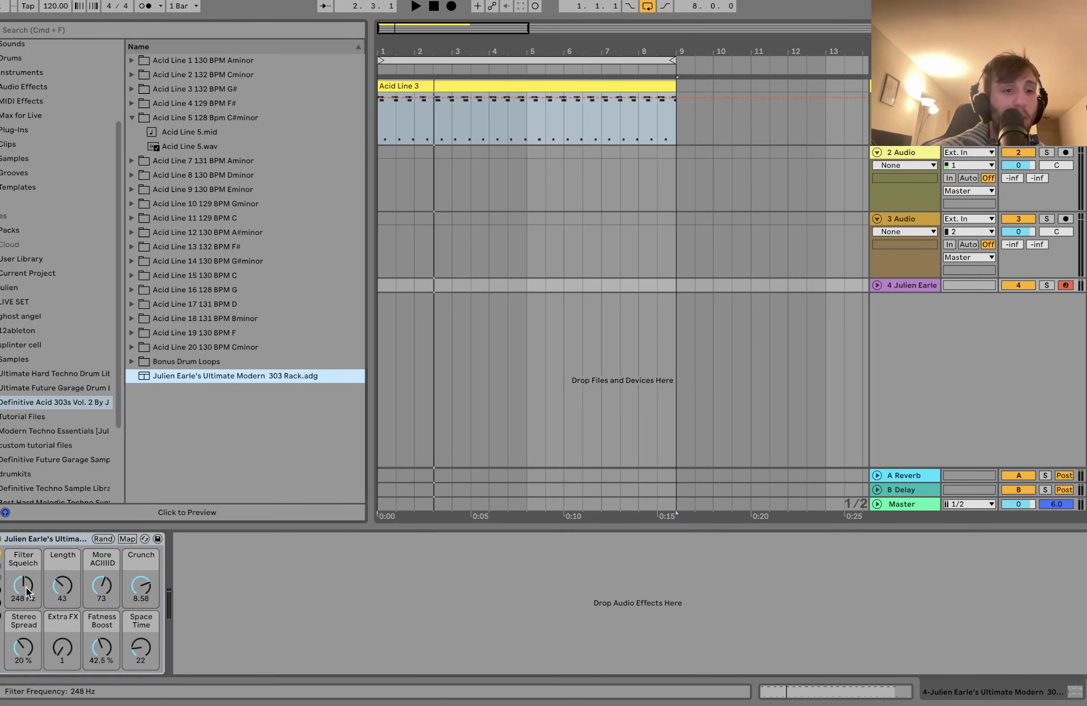
left_click_drag(26, 591, 65, 557)
key("z")
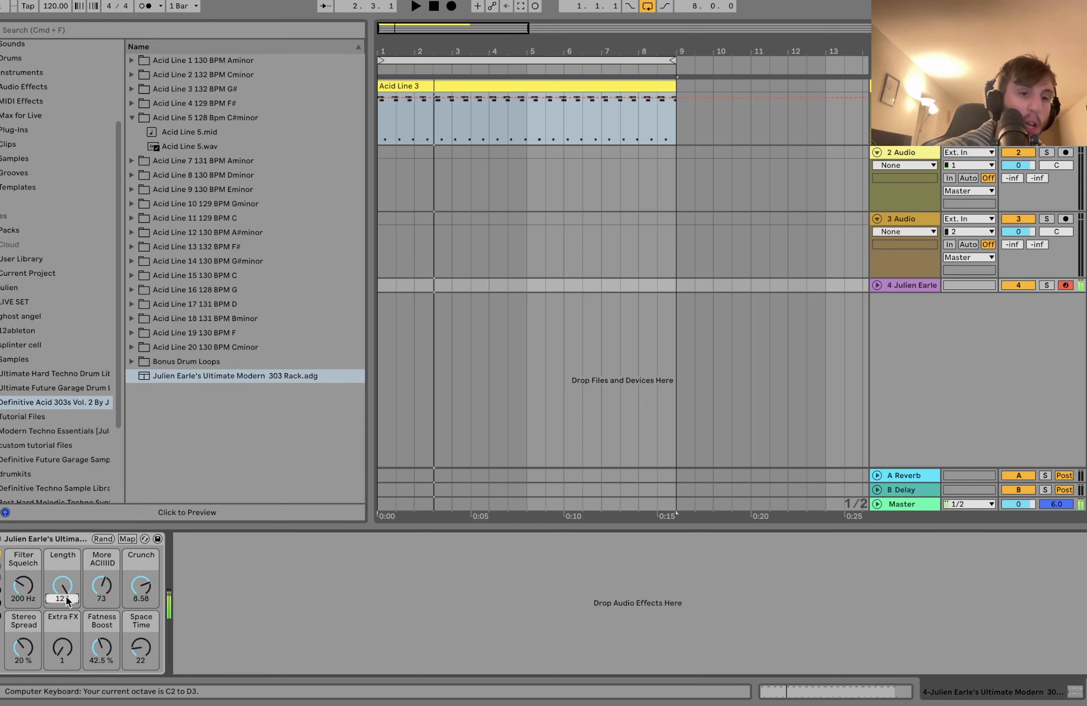
left_click_drag(100, 598, 141, 581)
left_click_drag(25, 593, 26, 612)
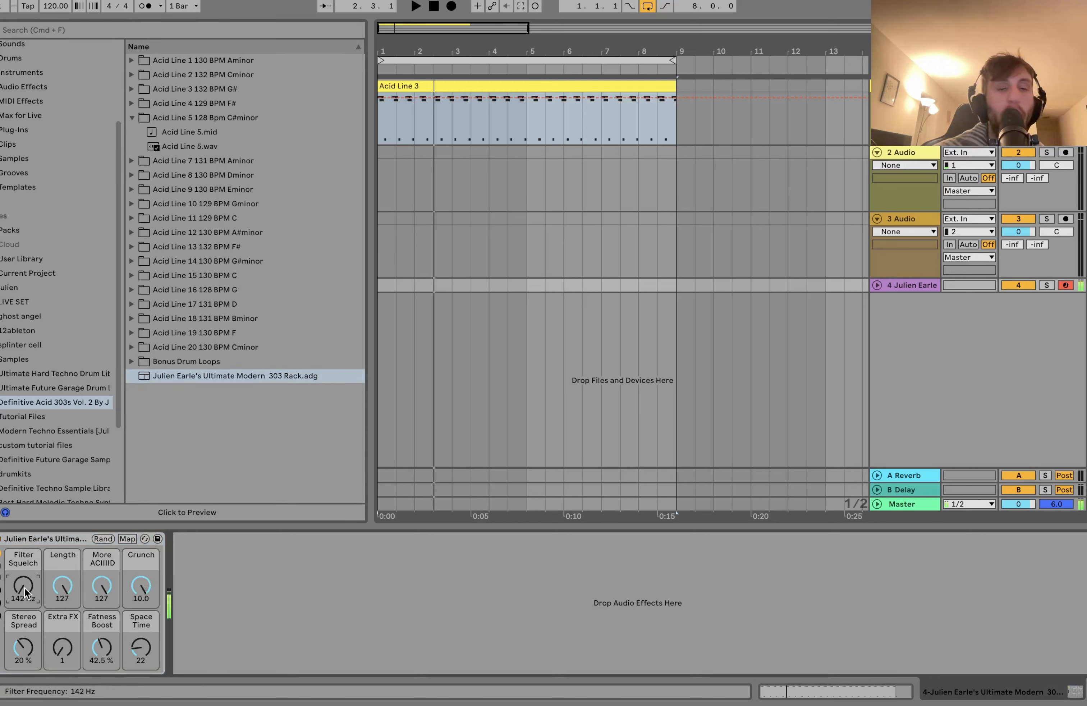
left_click(913, 285)
key("Delete")
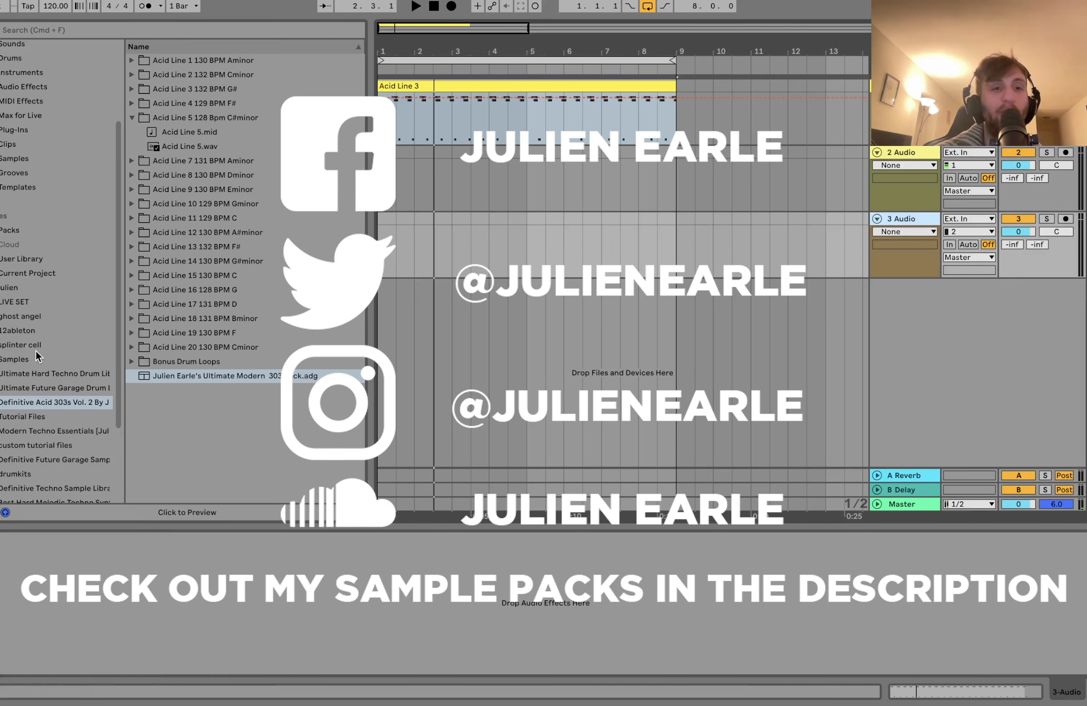